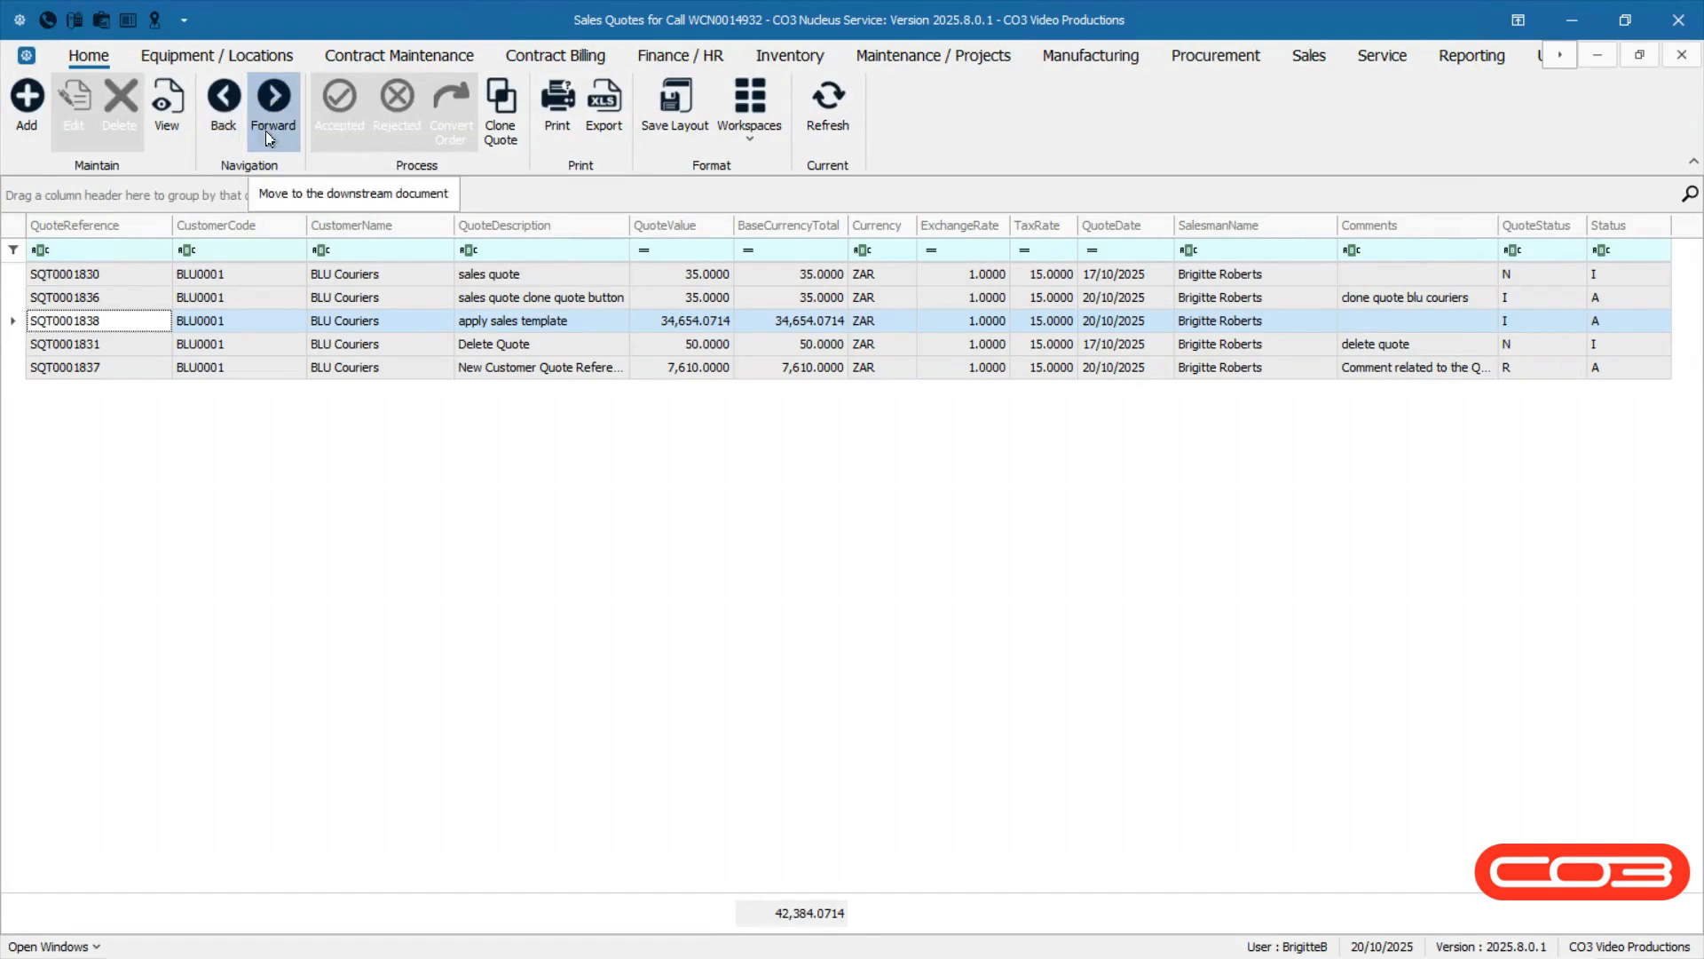
# Follow the quote forward to its downstream sales order and service call, then navigate back to the call's quote list.
pyautogui.click(265, 130)
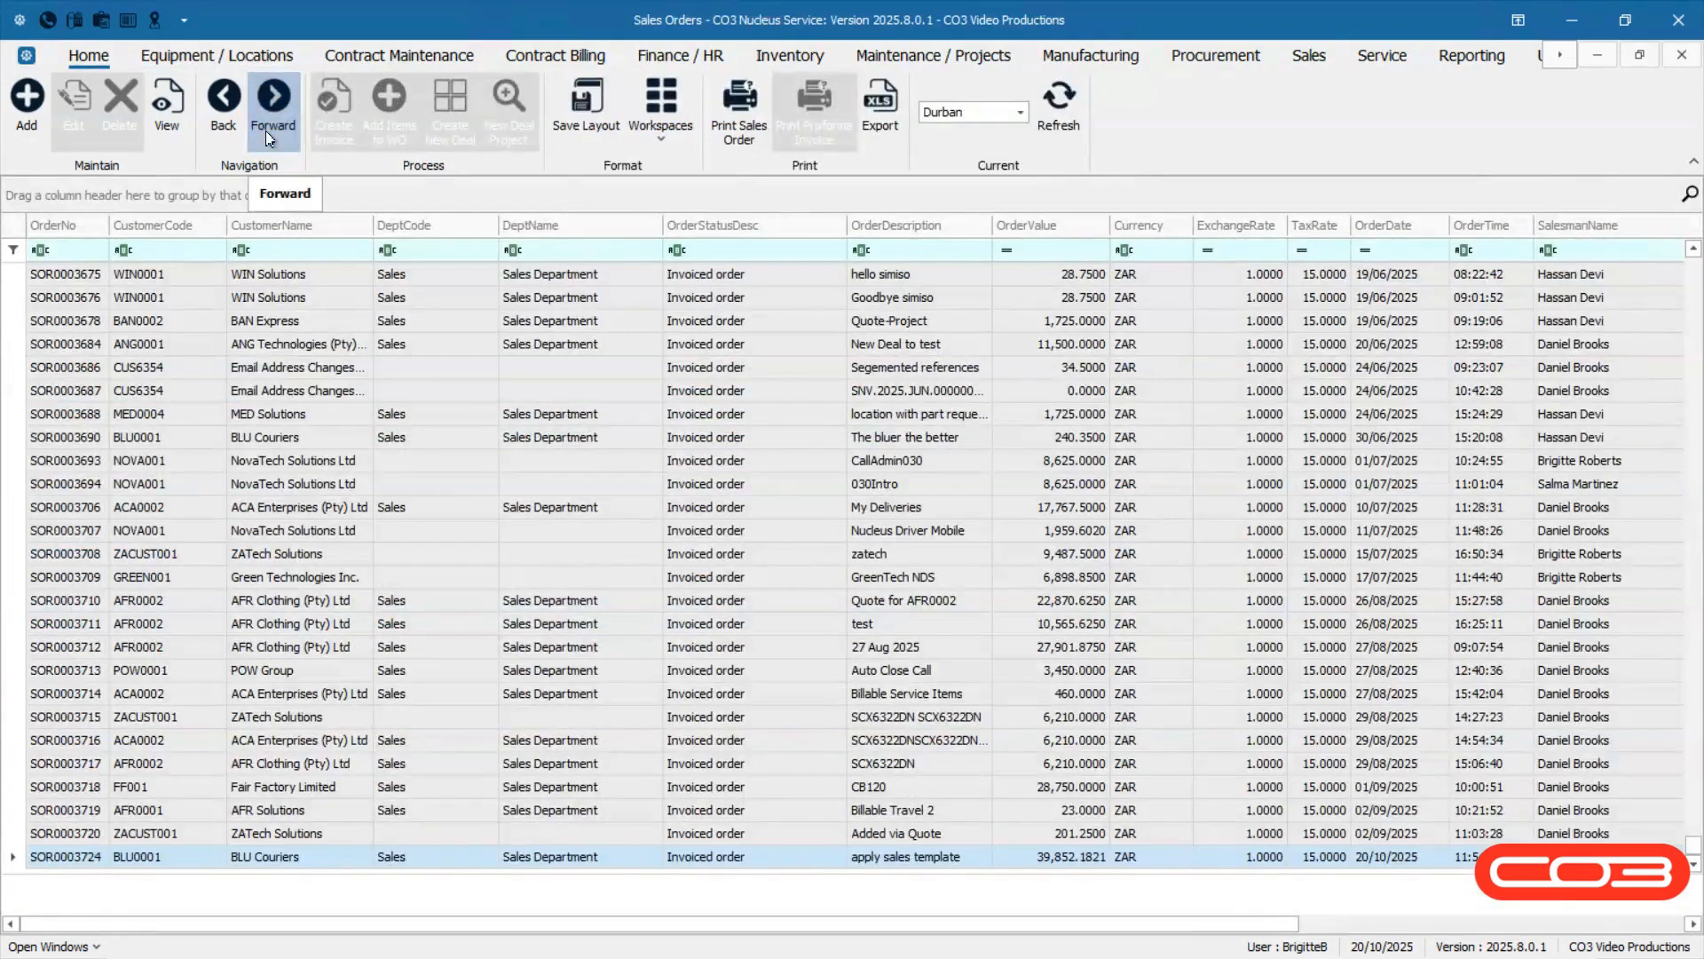
pyautogui.click(264, 130)
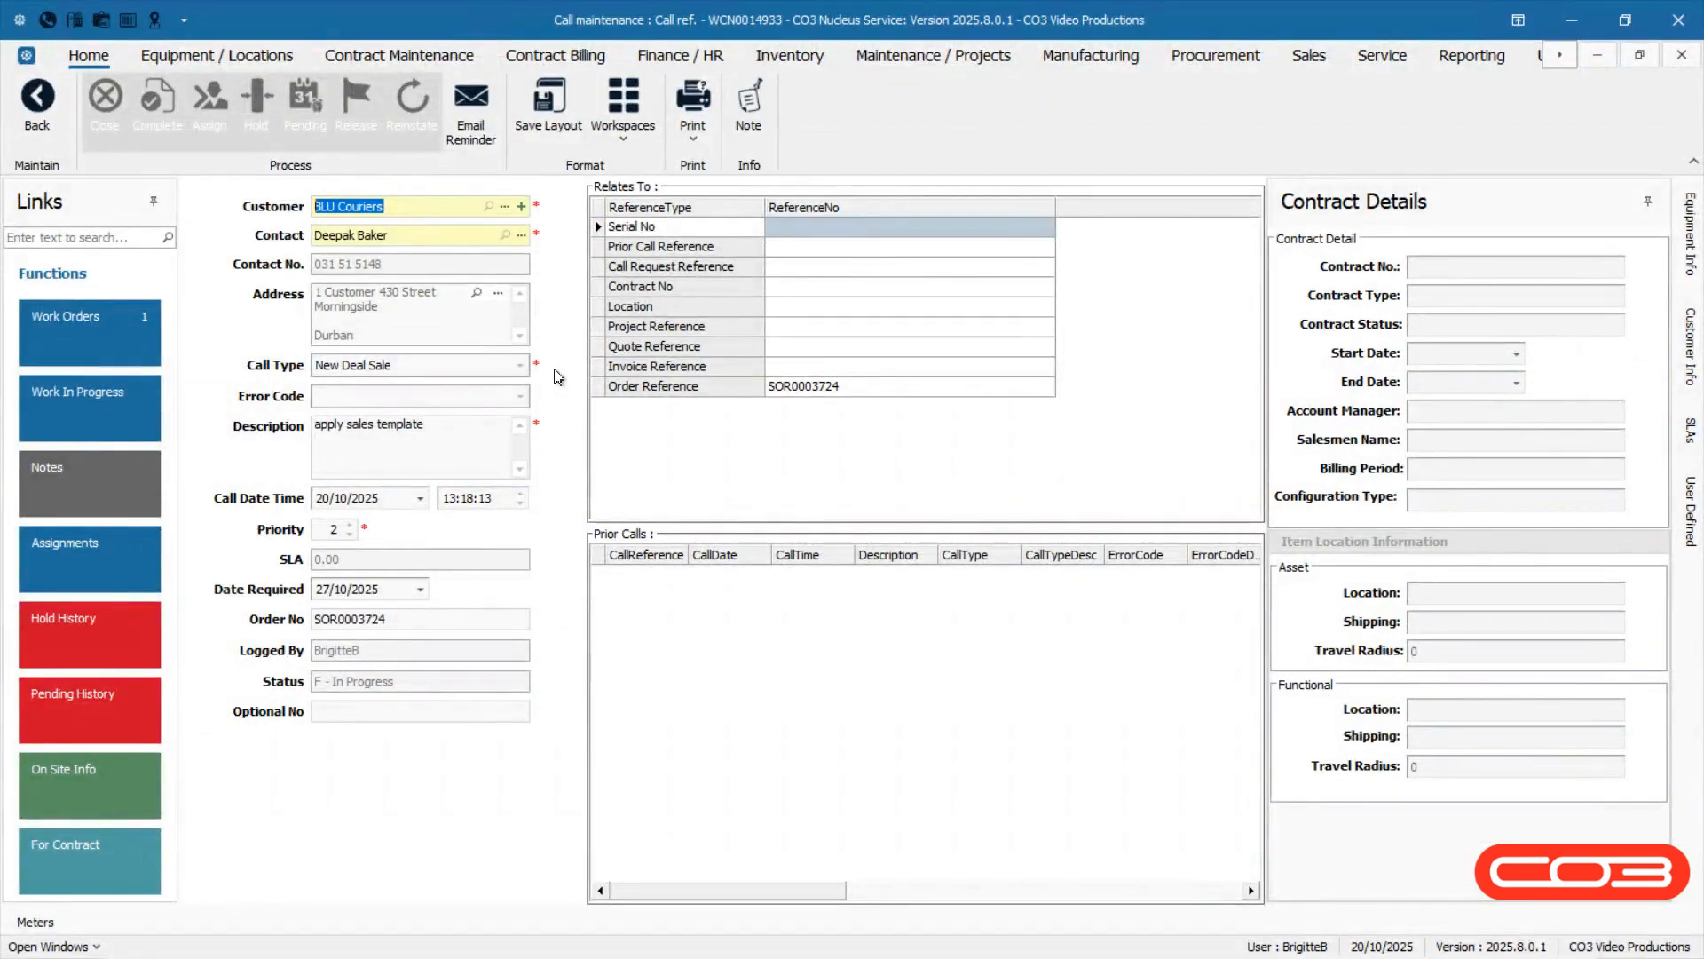
pyautogui.click(50, 107)
pyautogui.click(227, 111)
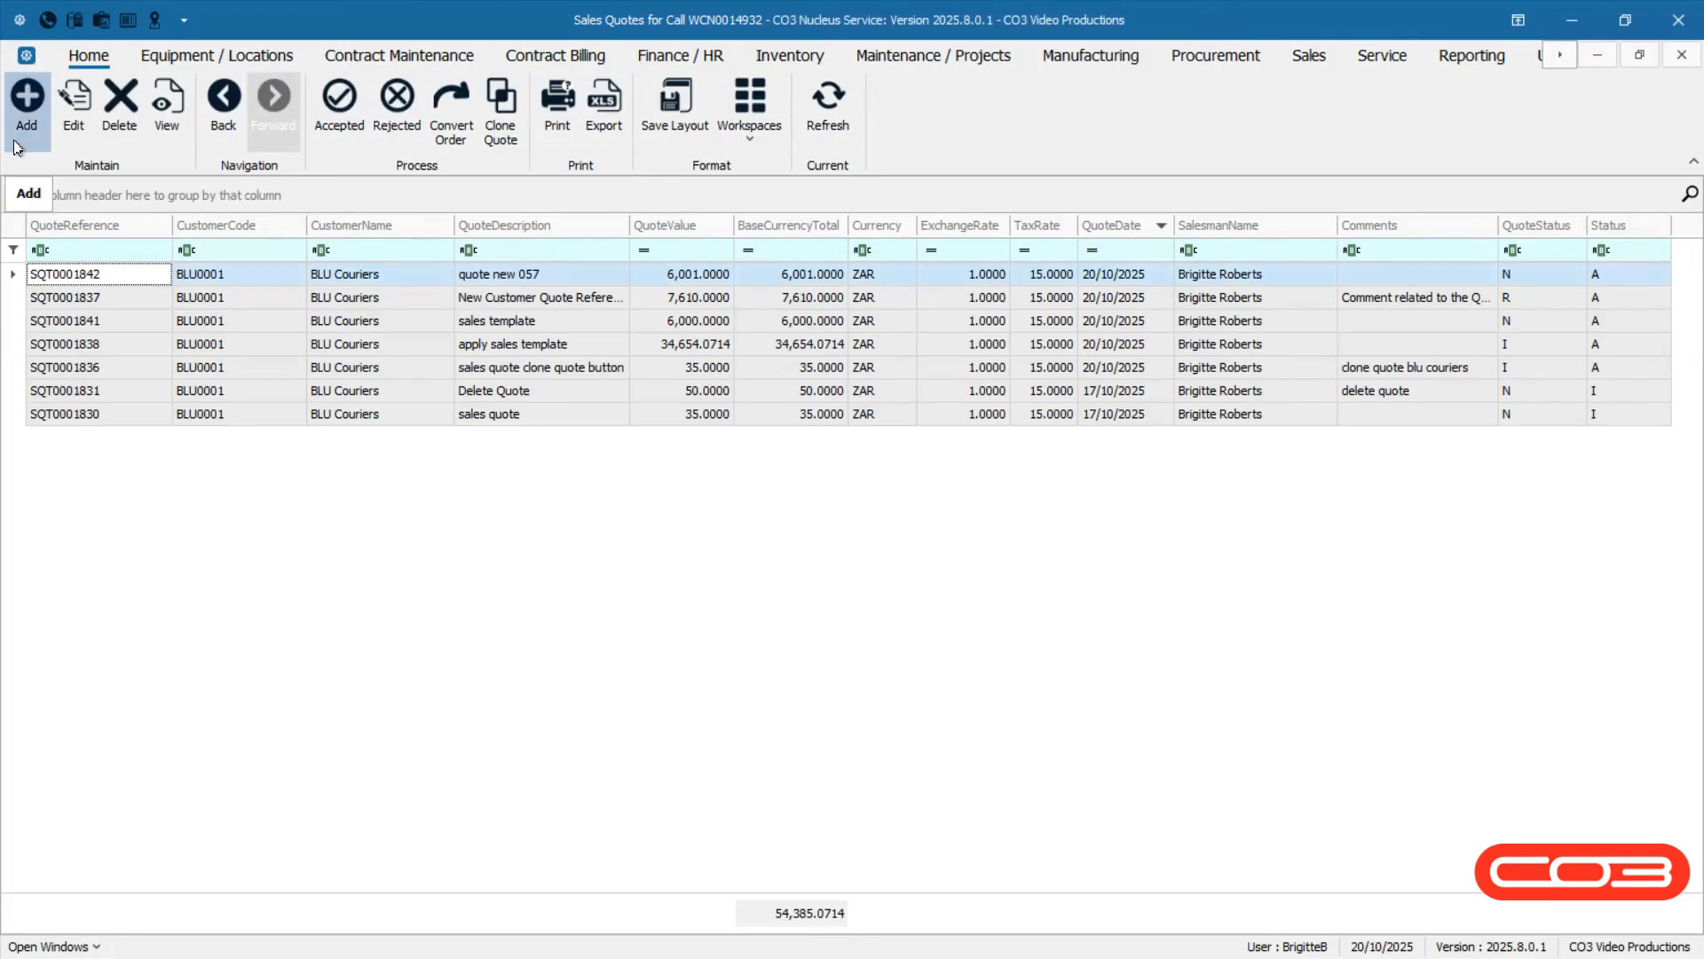
# Add a new BLU Couriers quote with reference 'Reference 057', save it and inspect its quote status.
pyautogui.rightClick(114, 276)
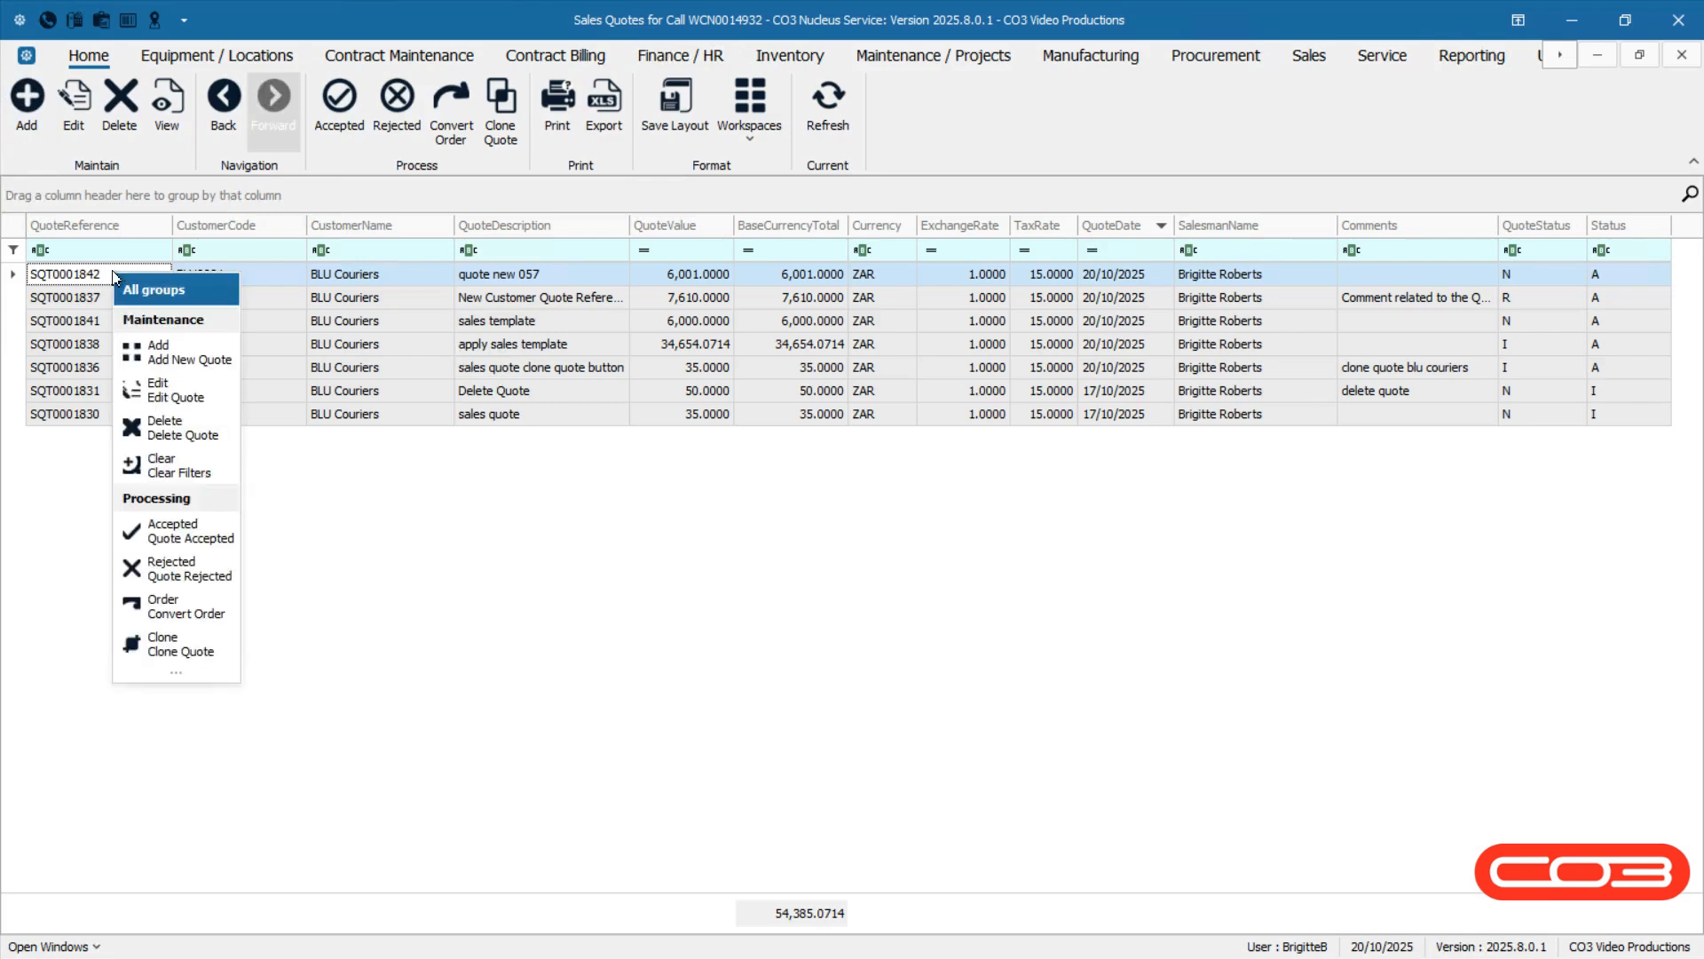
pyautogui.click(190, 360)
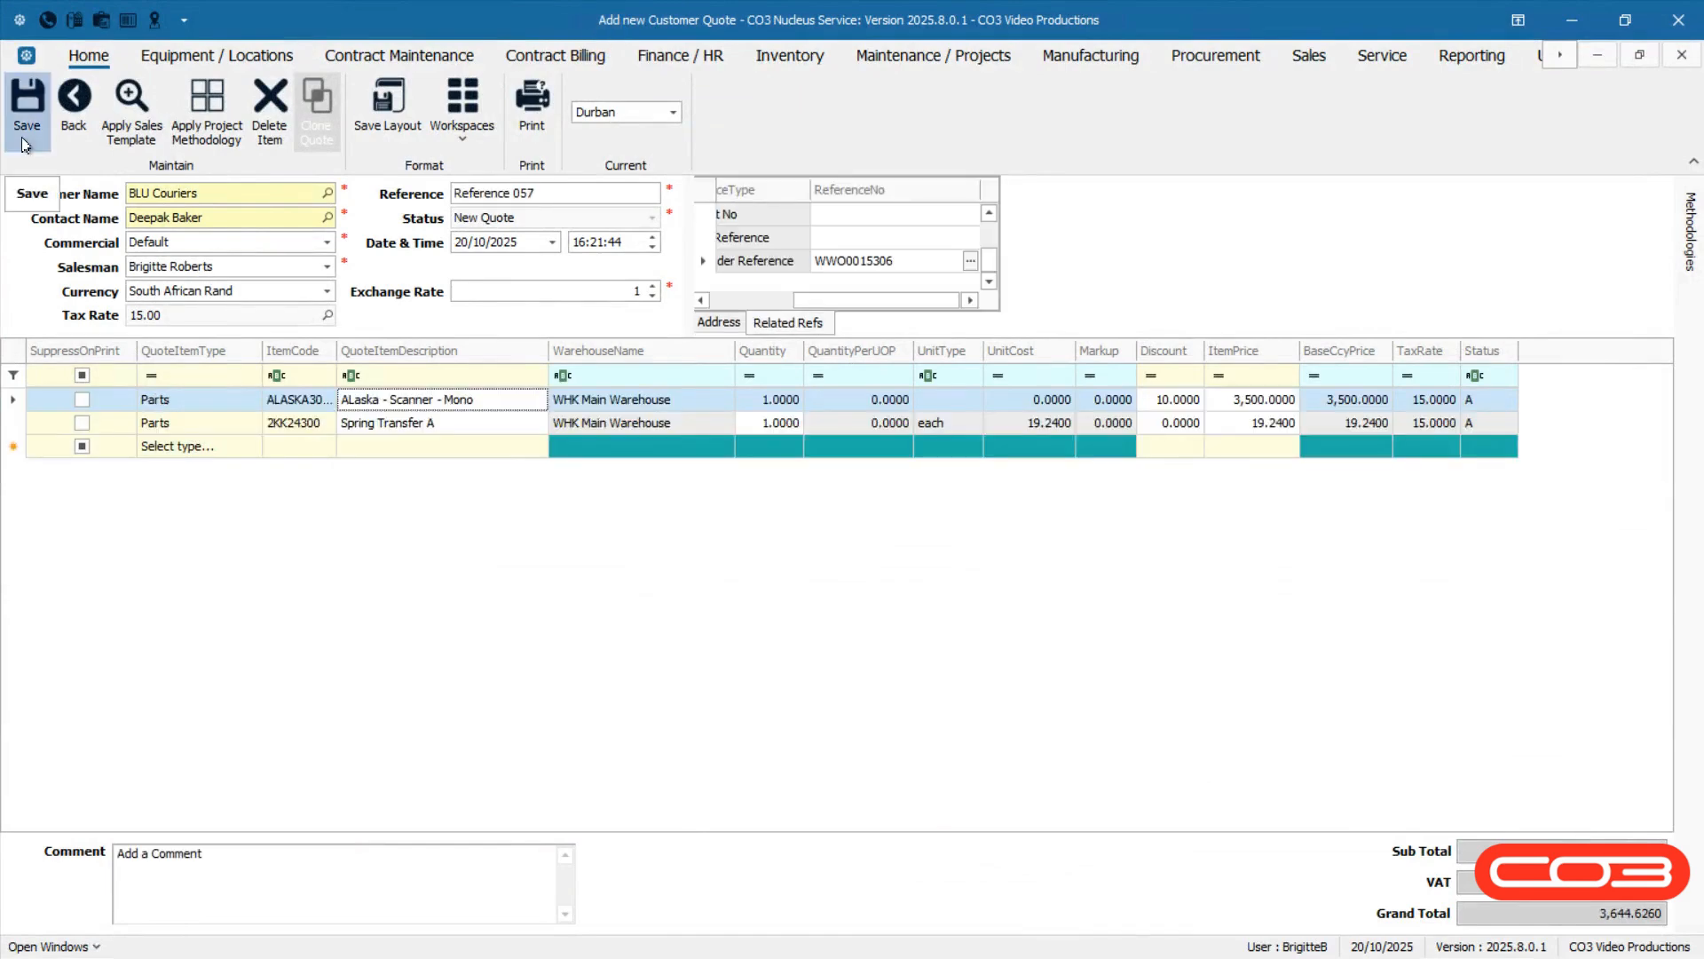
pyautogui.click(25, 142)
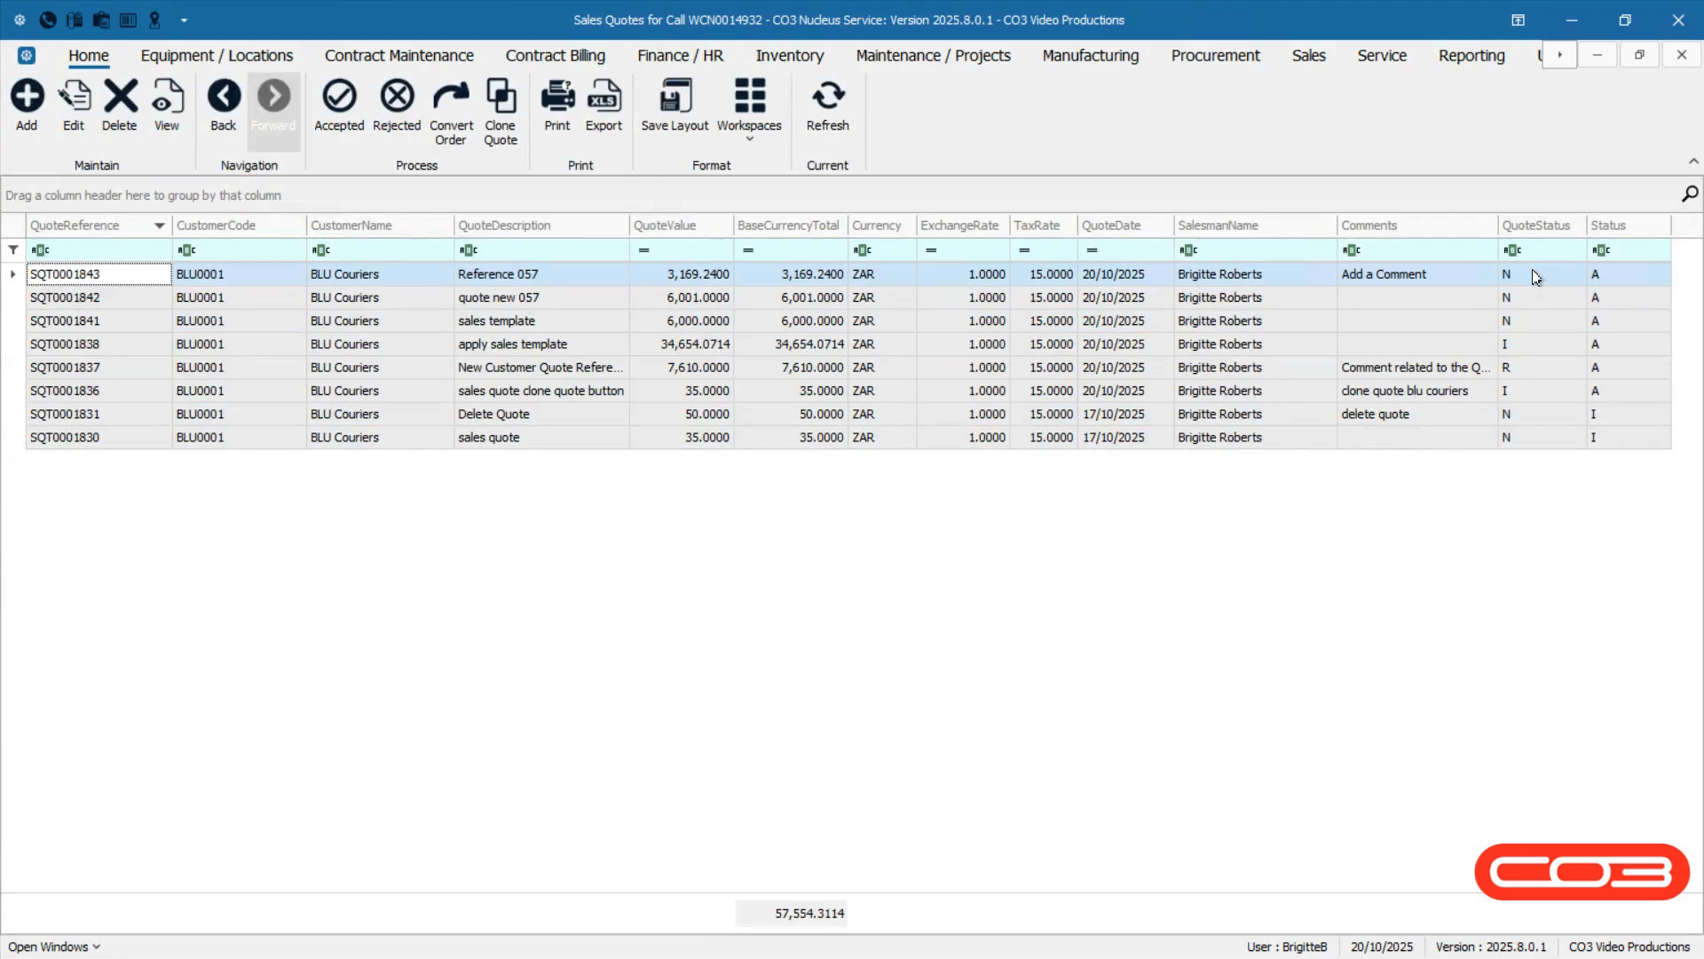
pyautogui.click(1536, 277)
pyautogui.click(1536, 274)
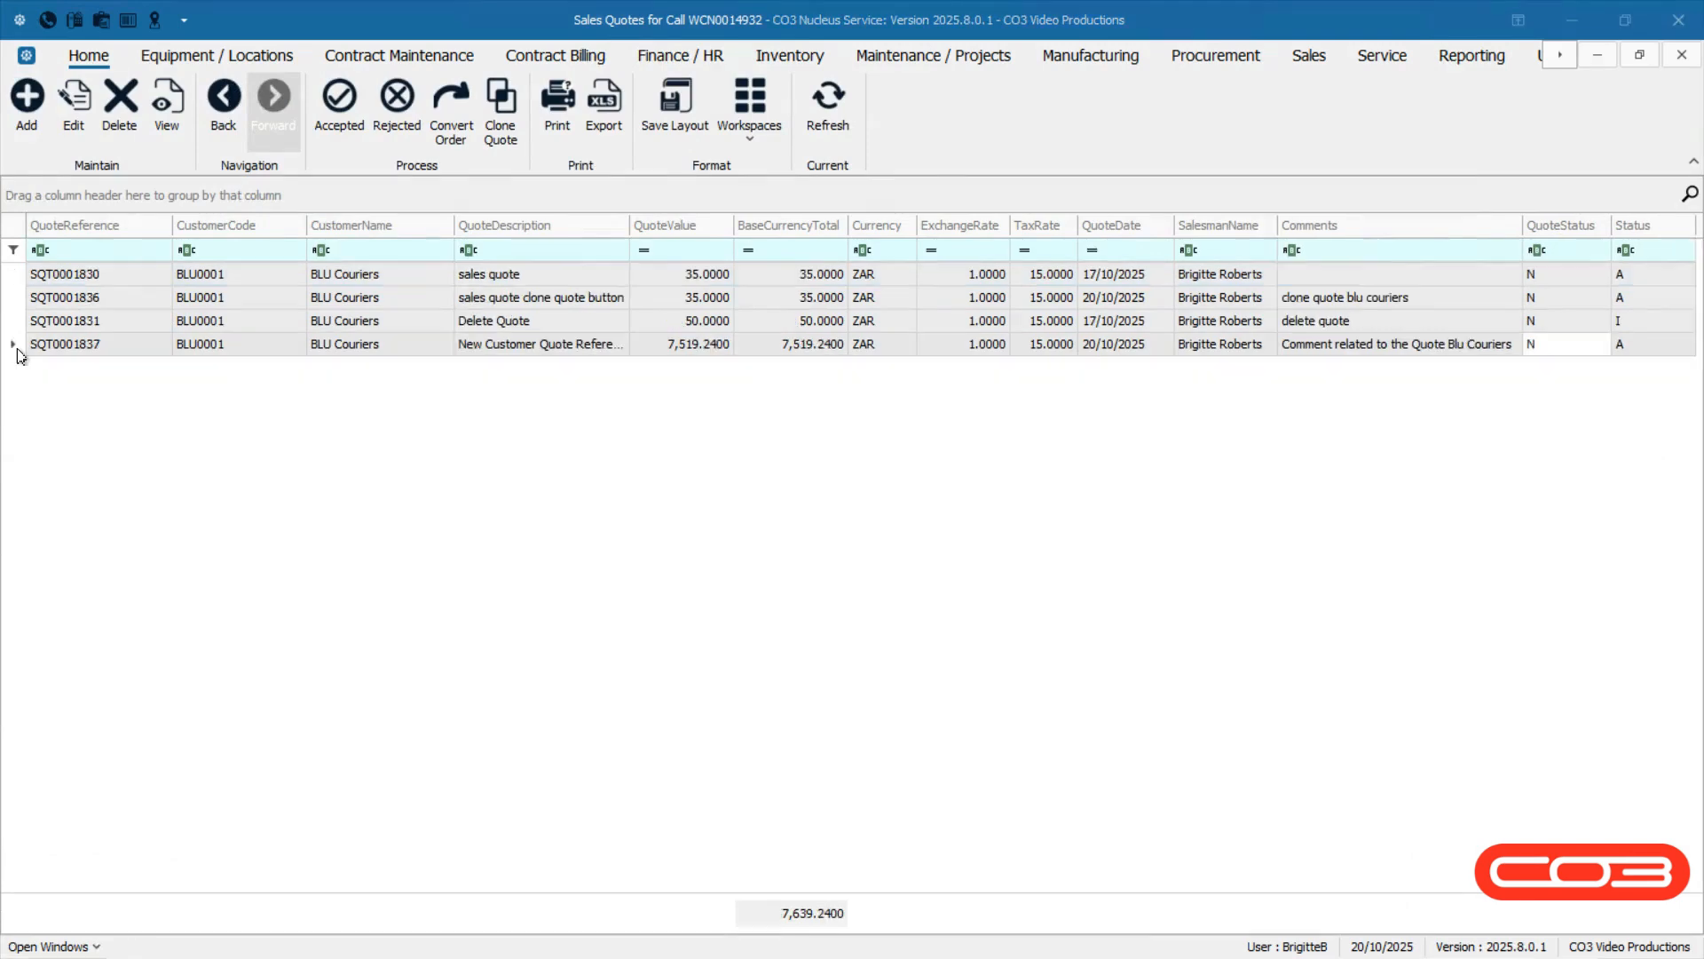
# Open the 'New Customer Quote Reference' quote SQT0001837 for editing and save it.
pyautogui.click(17, 350)
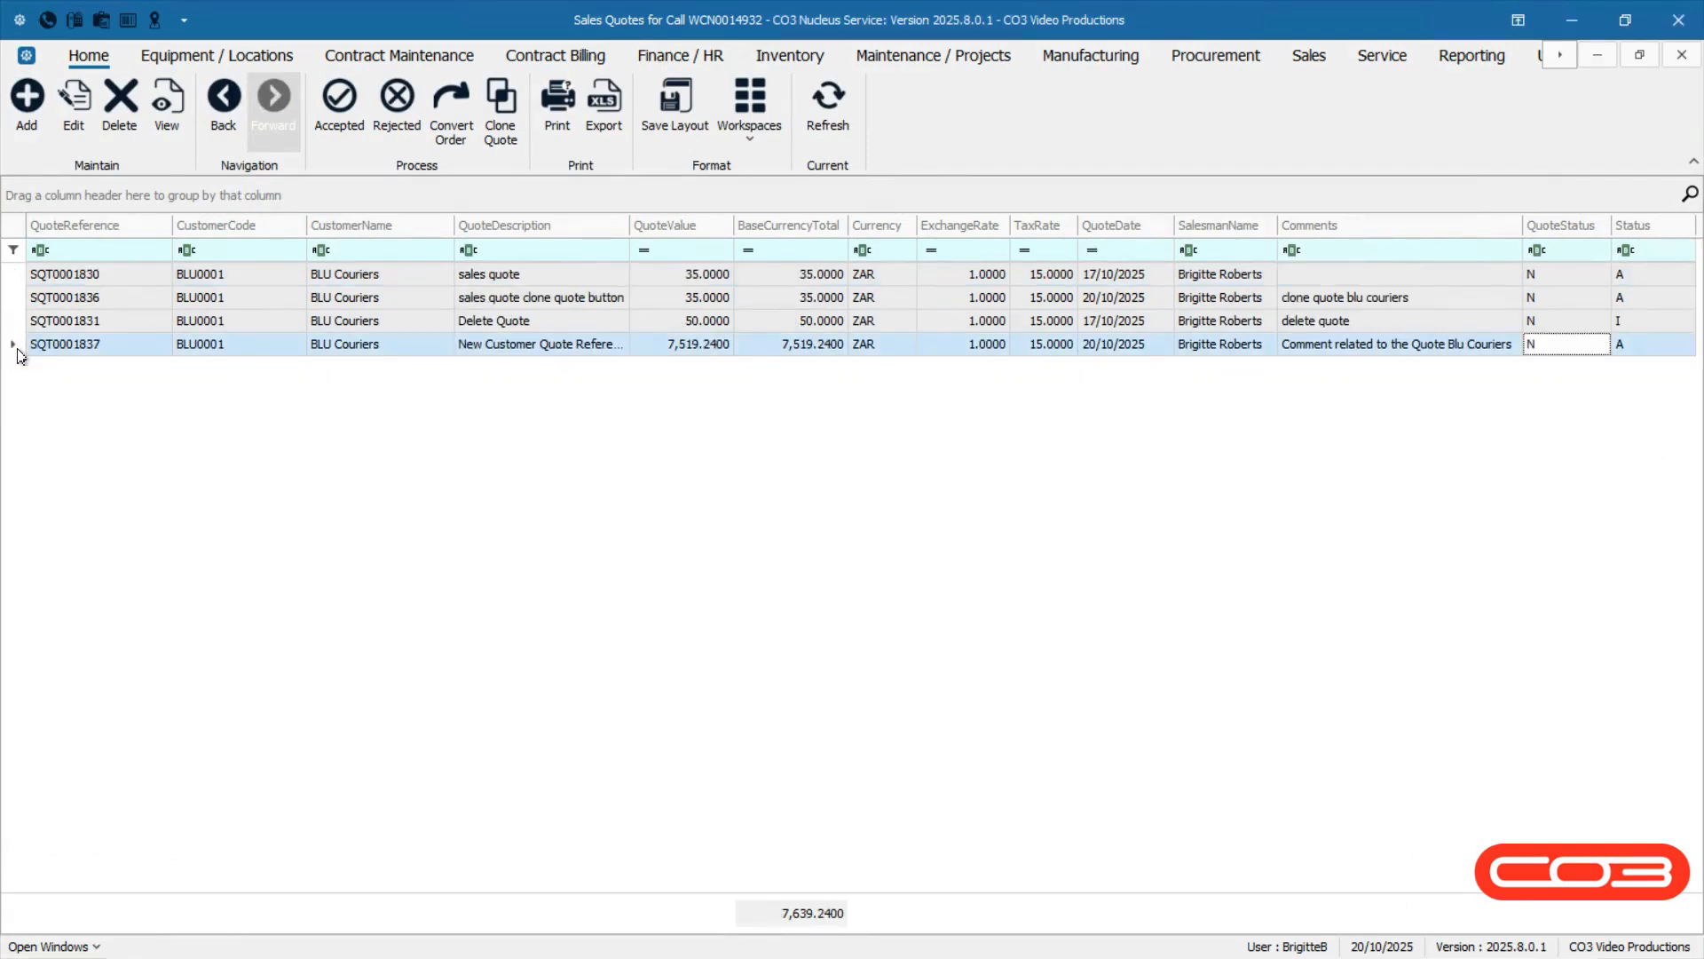
pyautogui.click(75, 133)
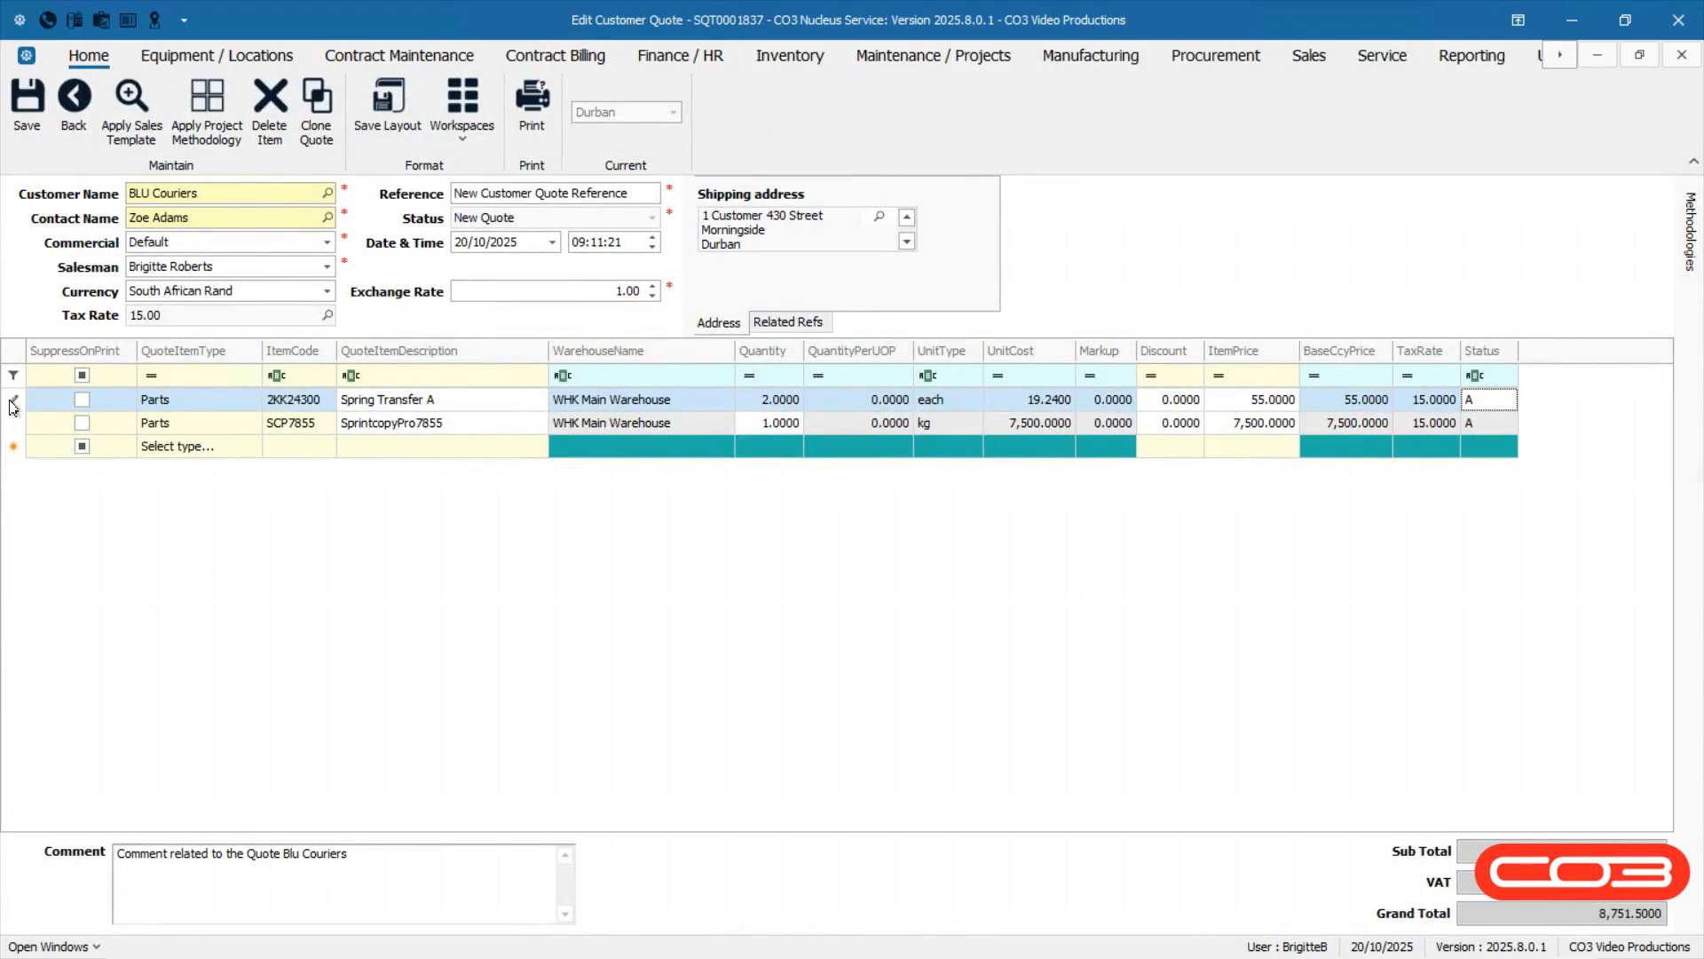
pyautogui.click(26, 102)
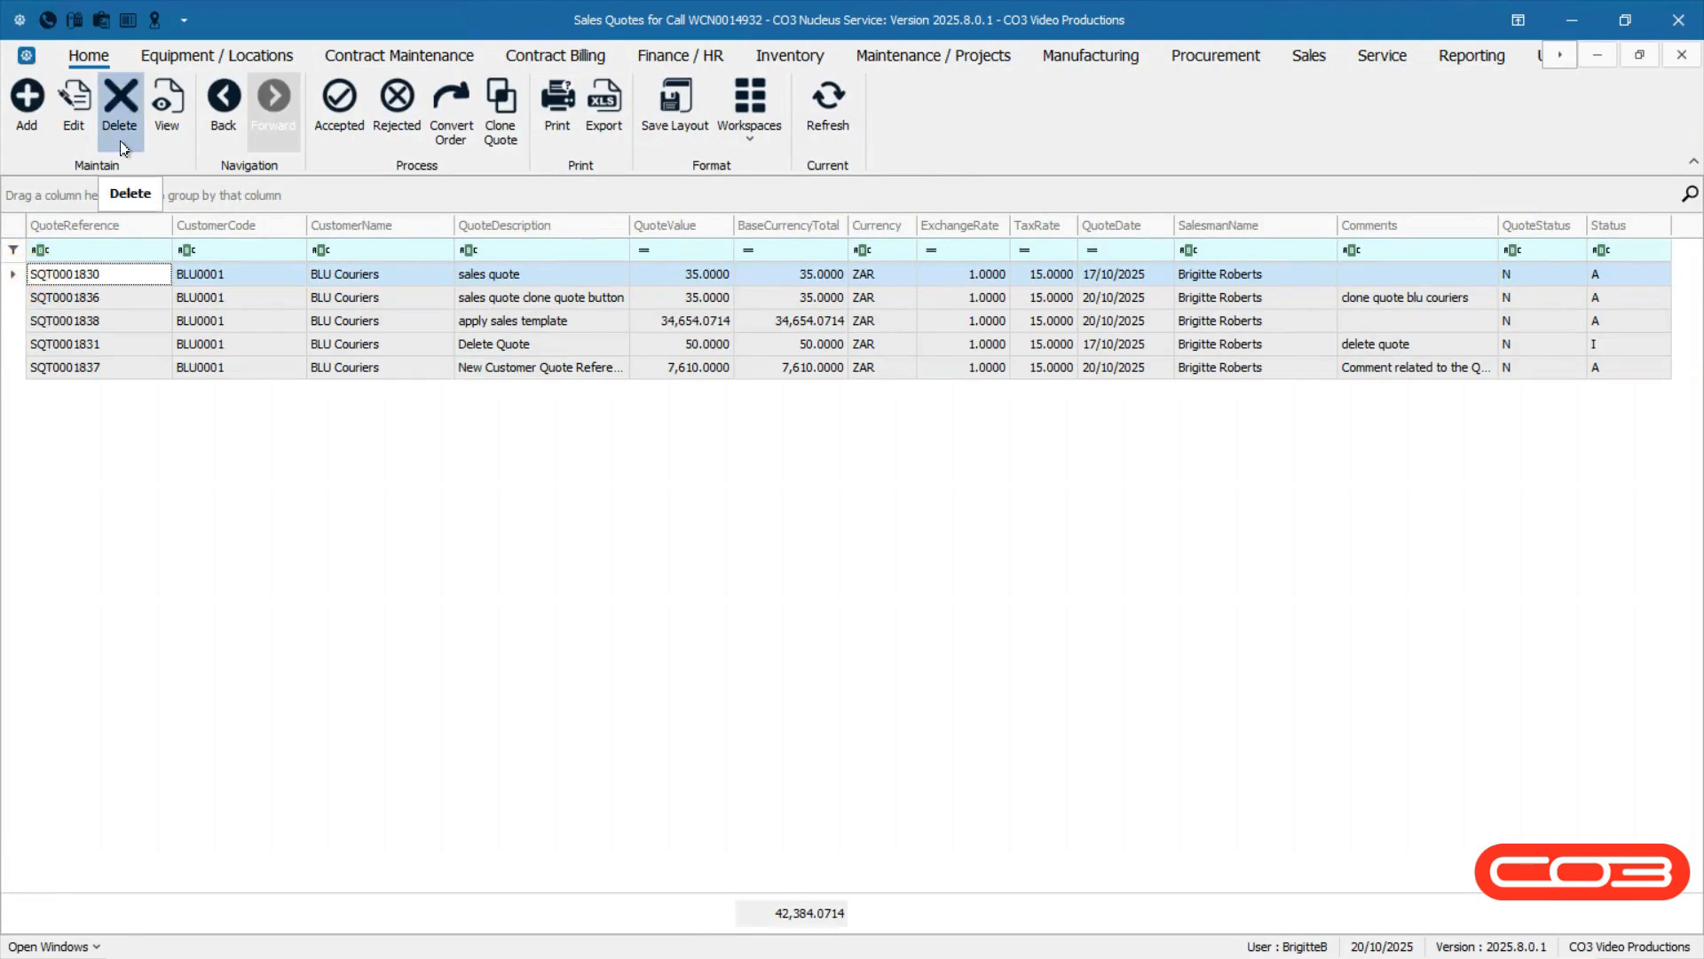
# Delete the 'sales quote' quote SQT0001830, confirming the deletion, and check its status.
pyautogui.click(122, 145)
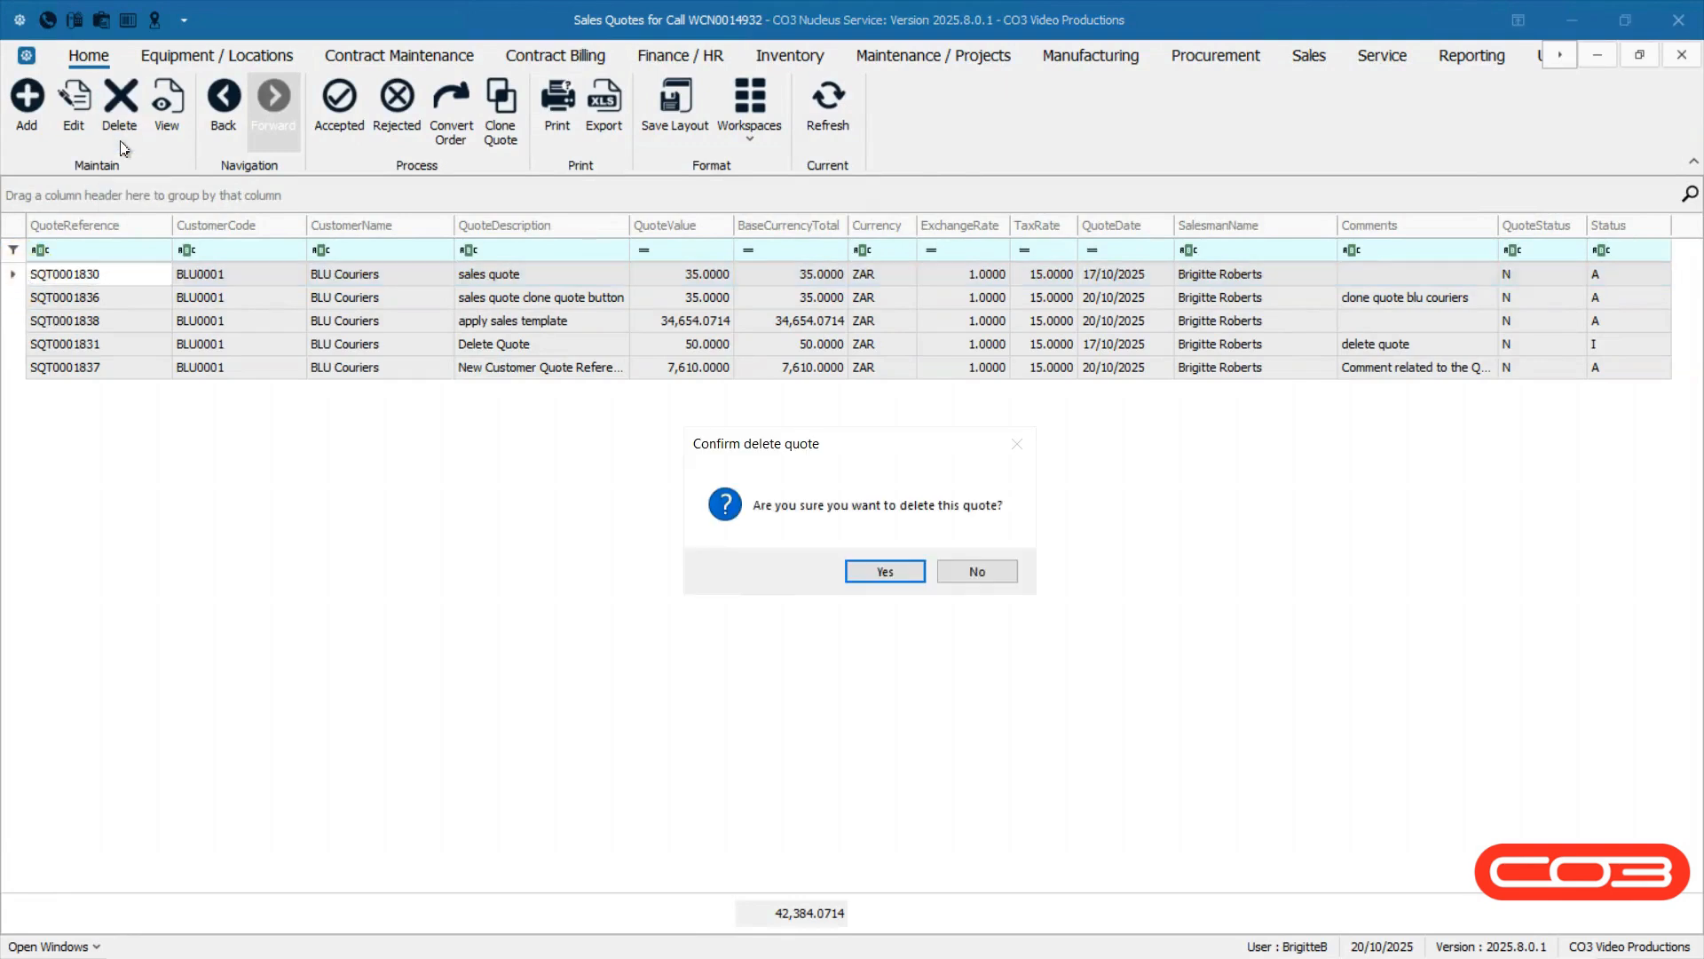
pyautogui.click(857, 577)
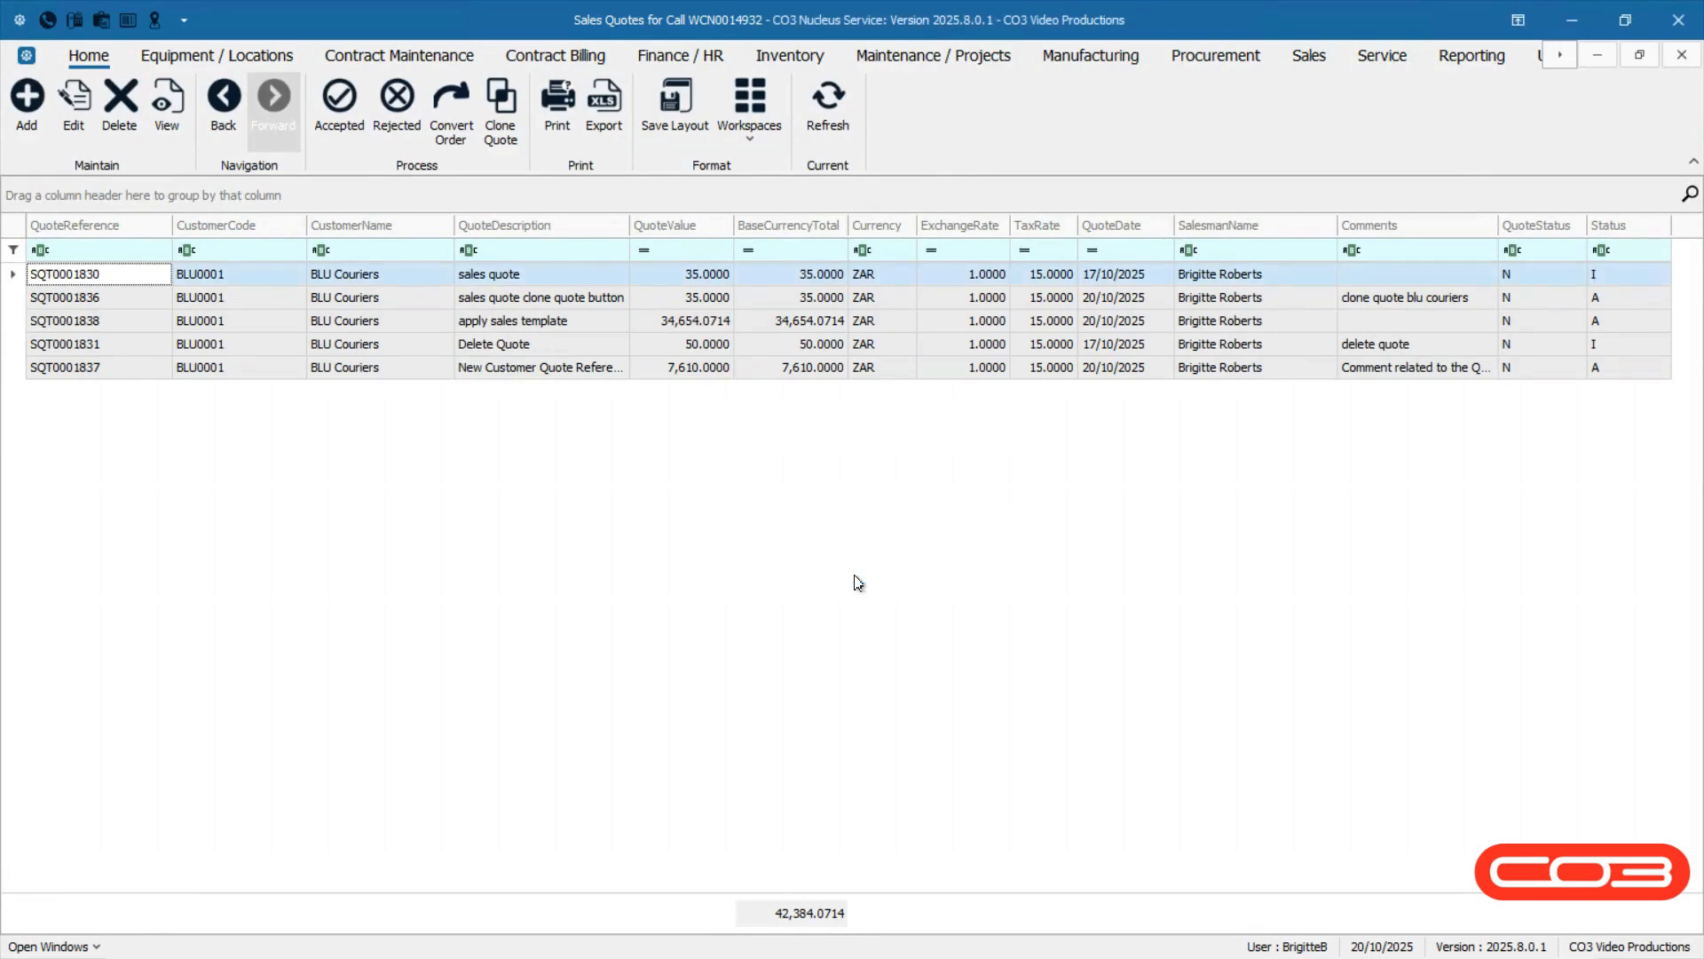
pyautogui.click(1623, 278)
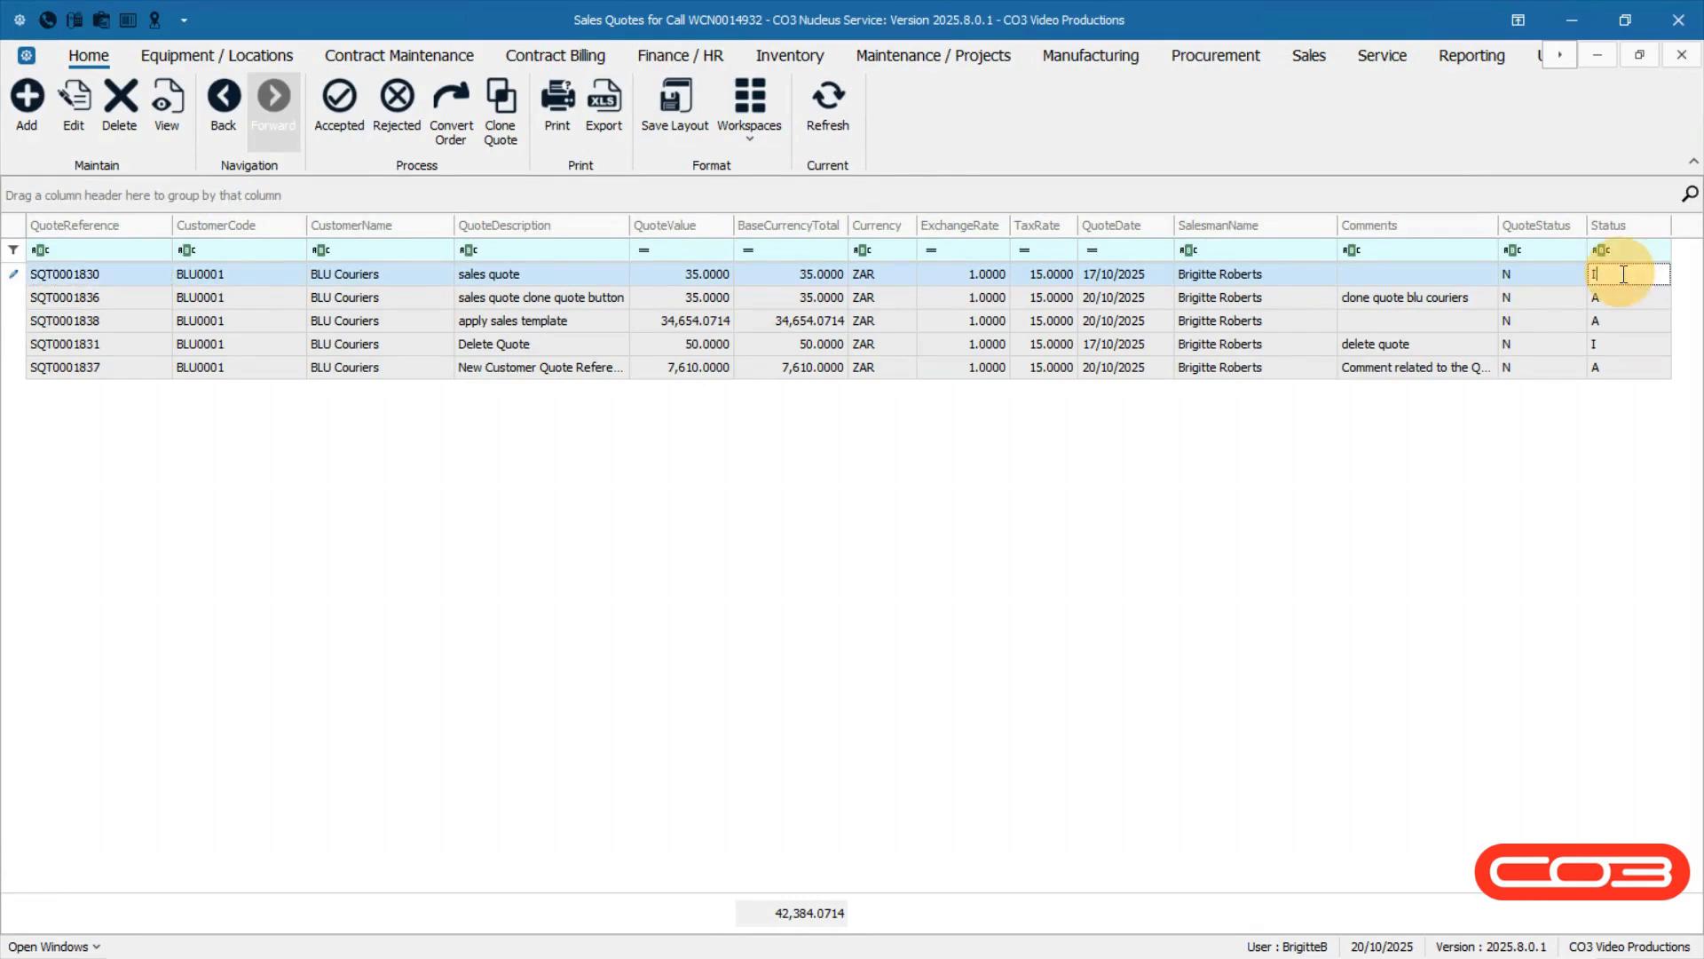
# Mark the 'apply sales template' quote SQT0001838 as Accepted, confirming the update.
pyautogui.click(1623, 320)
pyautogui.click(173, 120)
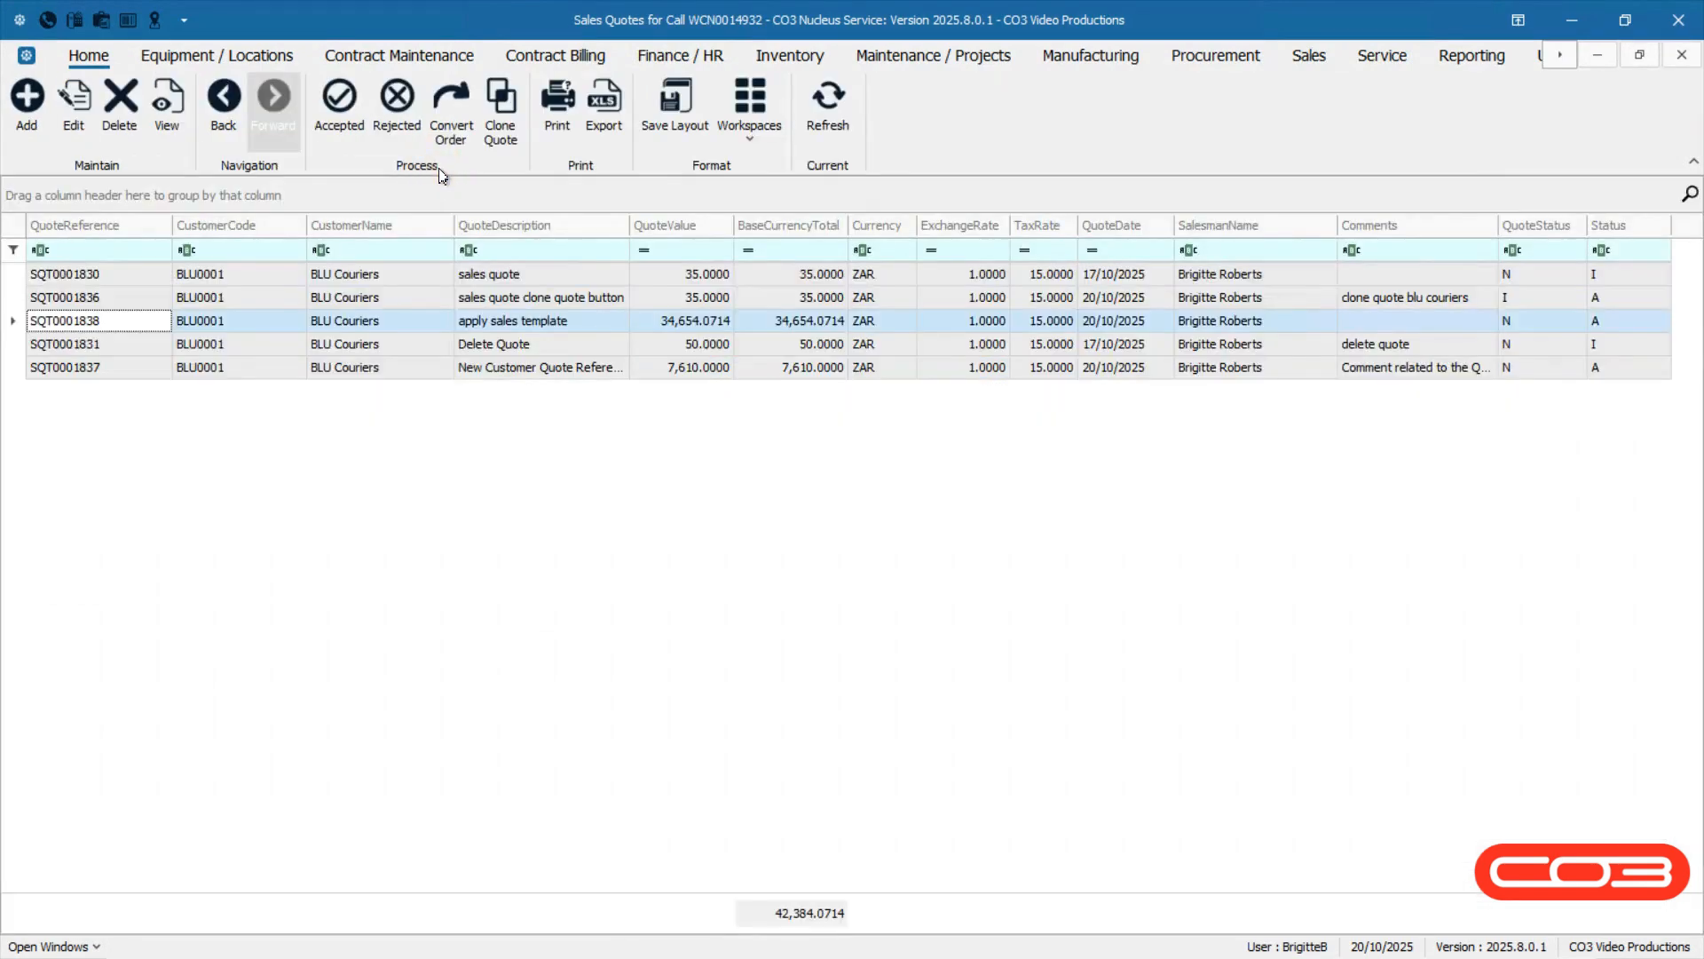
pyautogui.click(351, 145)
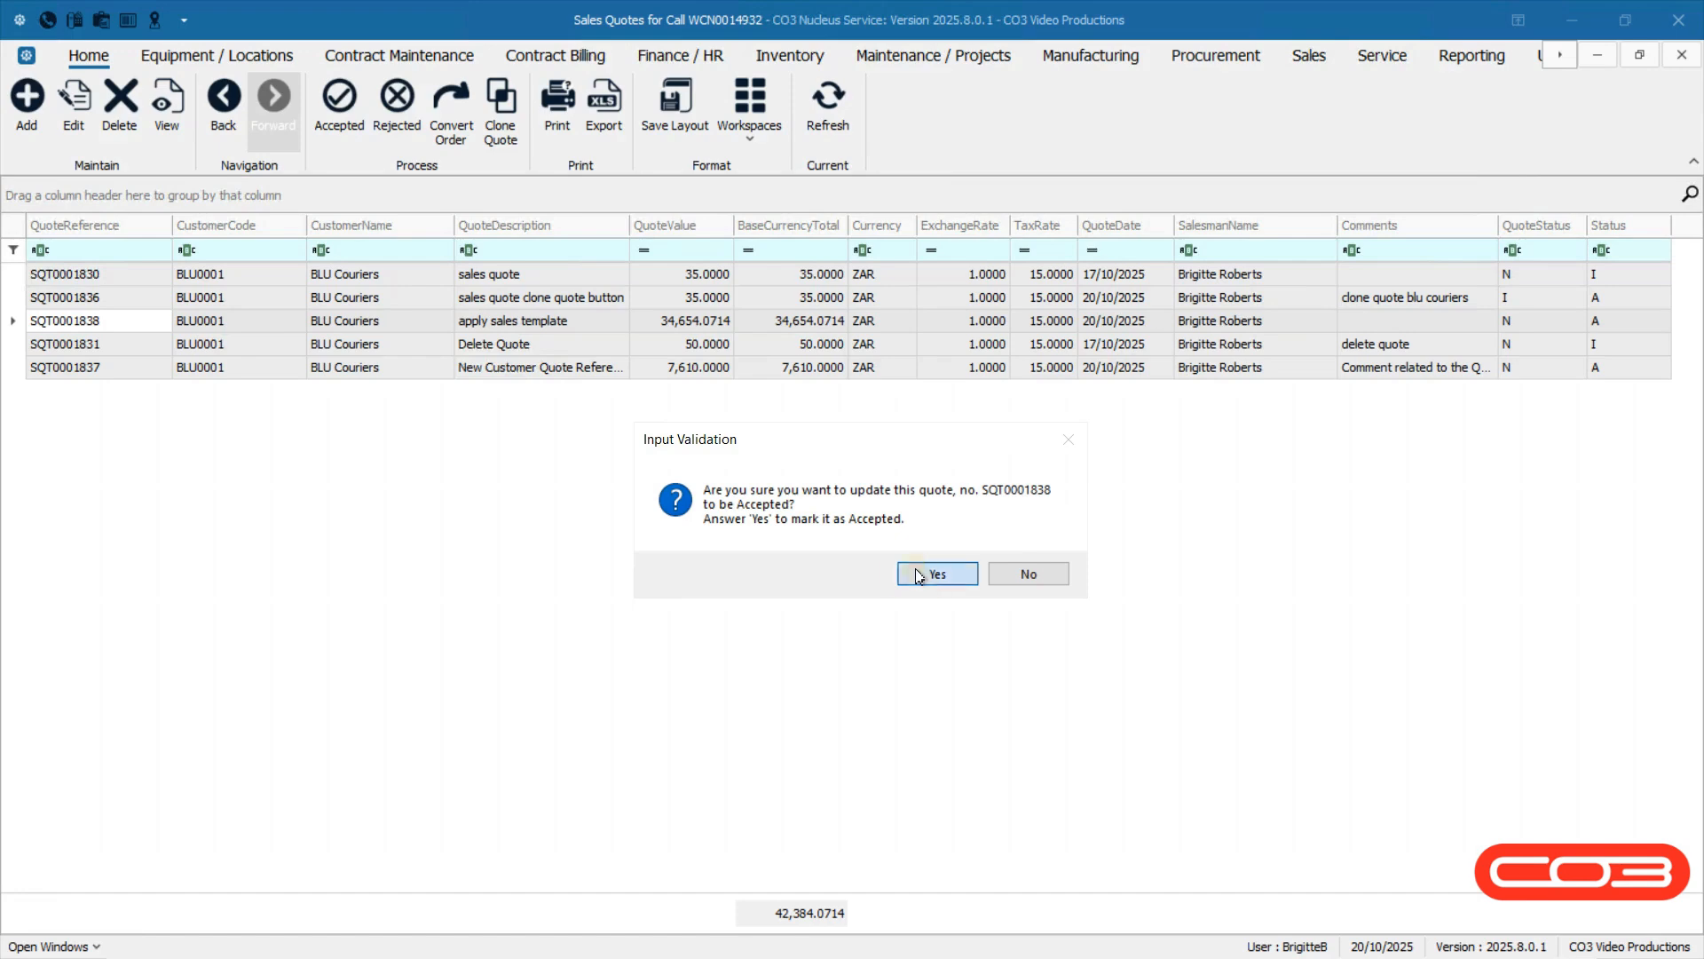
pyautogui.click(919, 574)
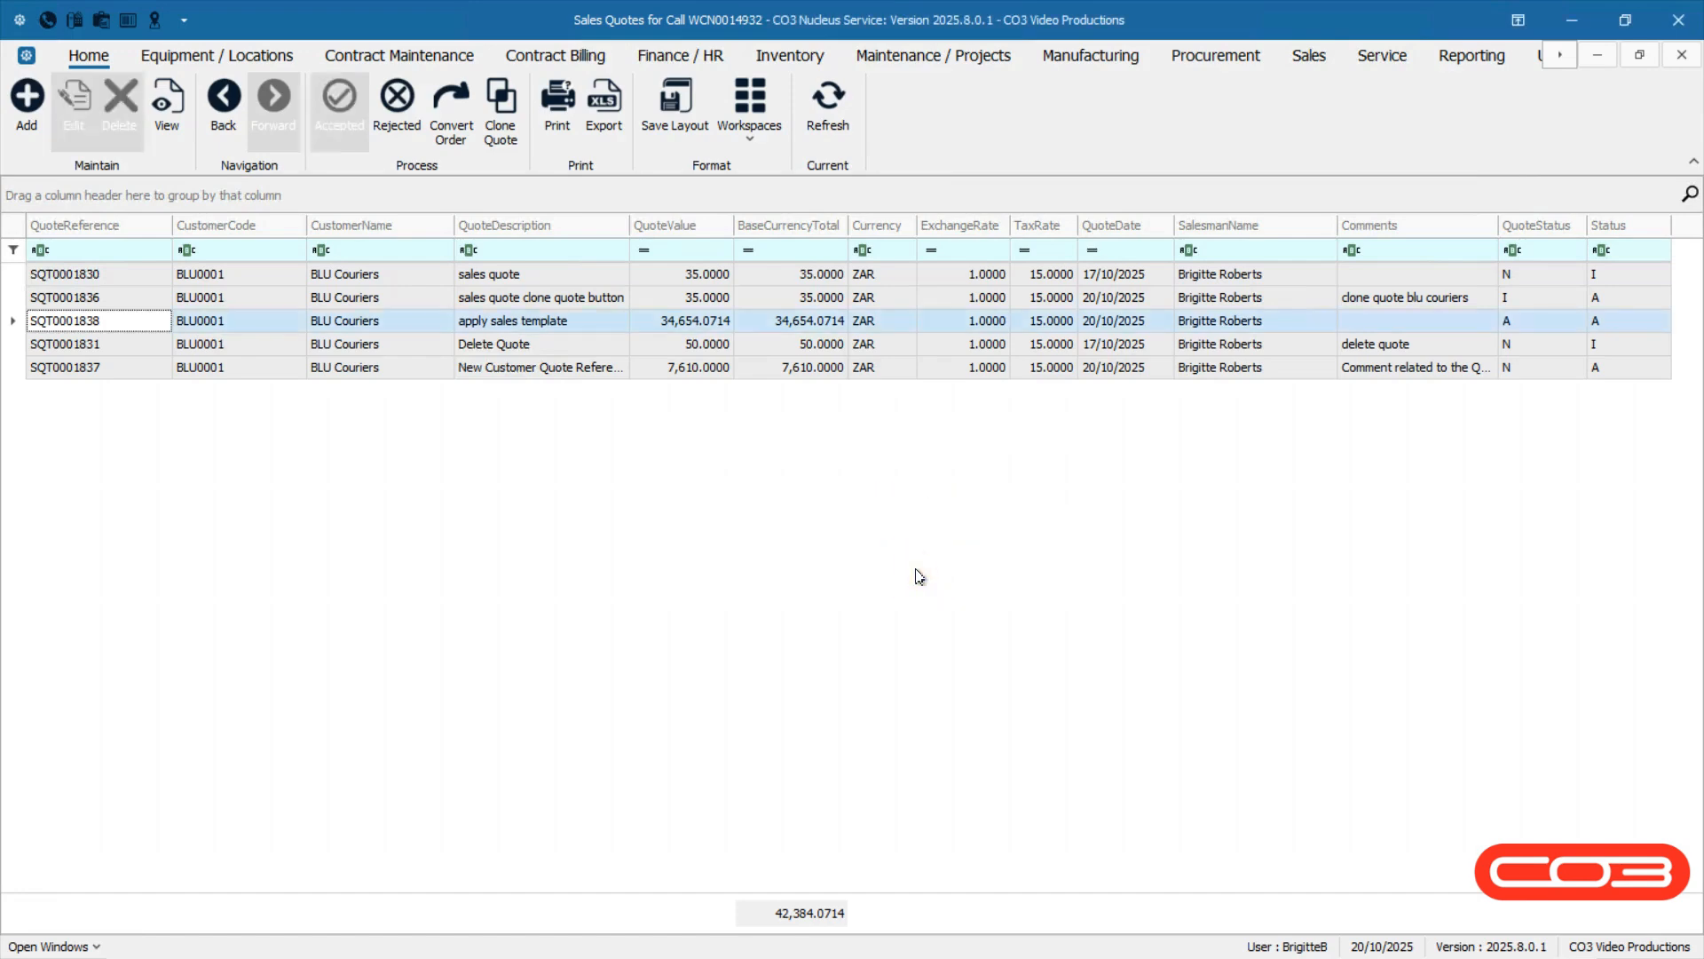
pyautogui.click(1537, 323)
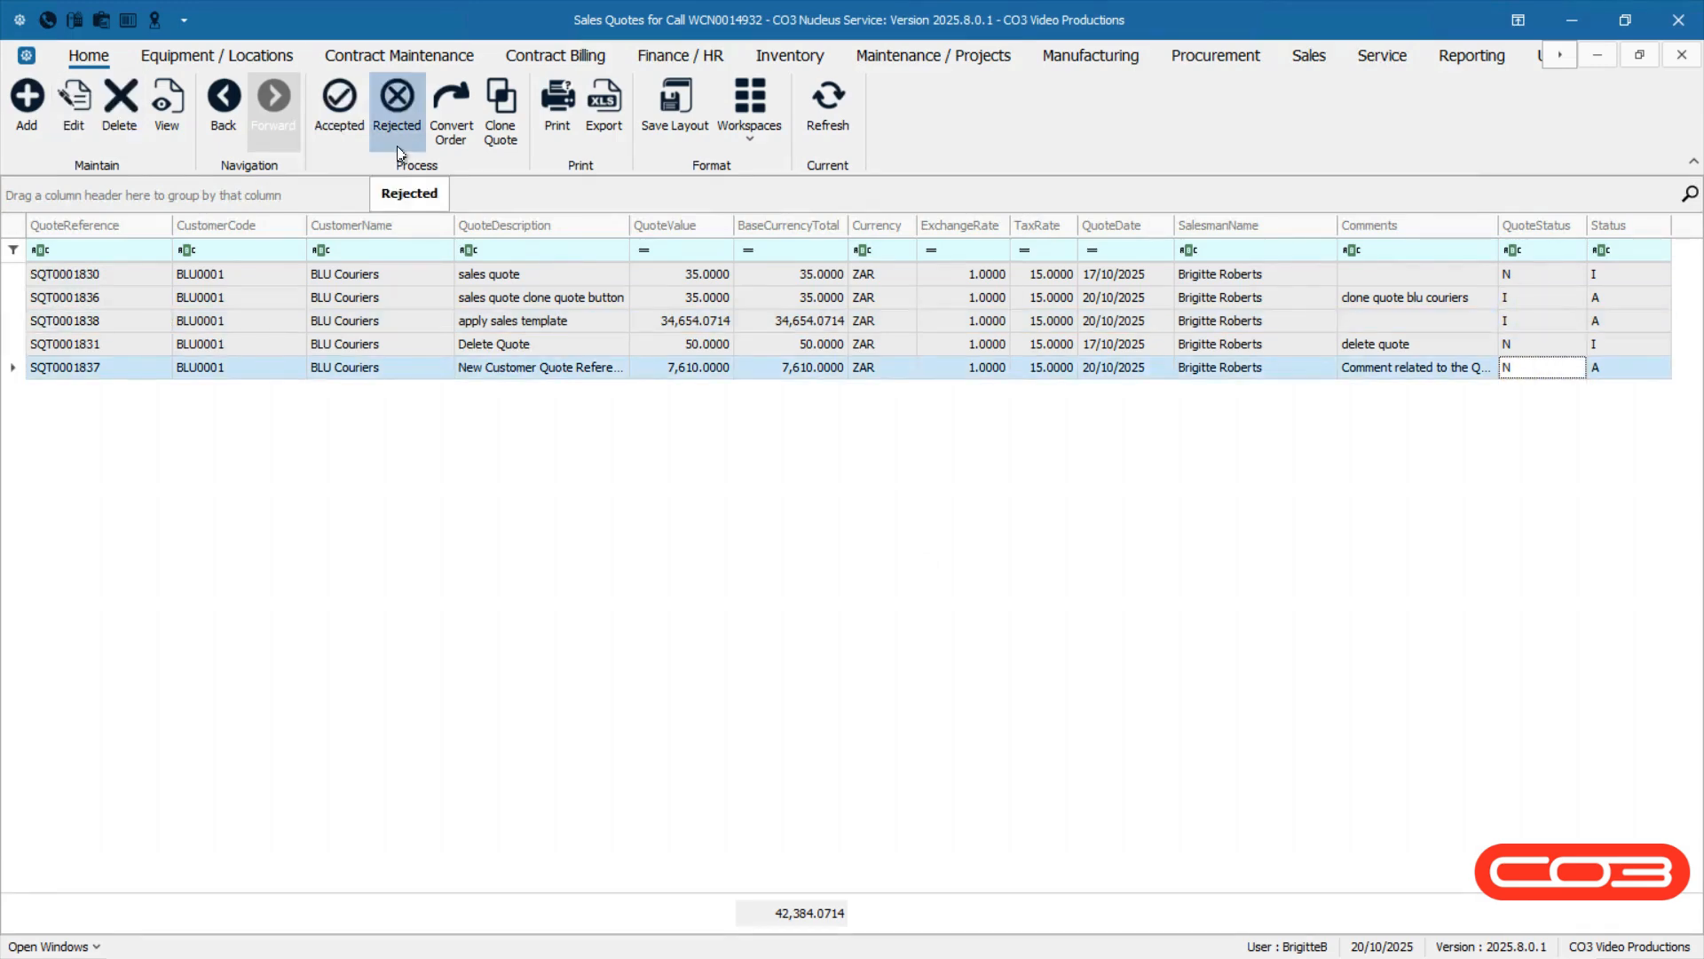
# Mark the 'New Customer Quote Reference' quote SQT0001837 as Rejected, confirming the update.
pyautogui.click(398, 149)
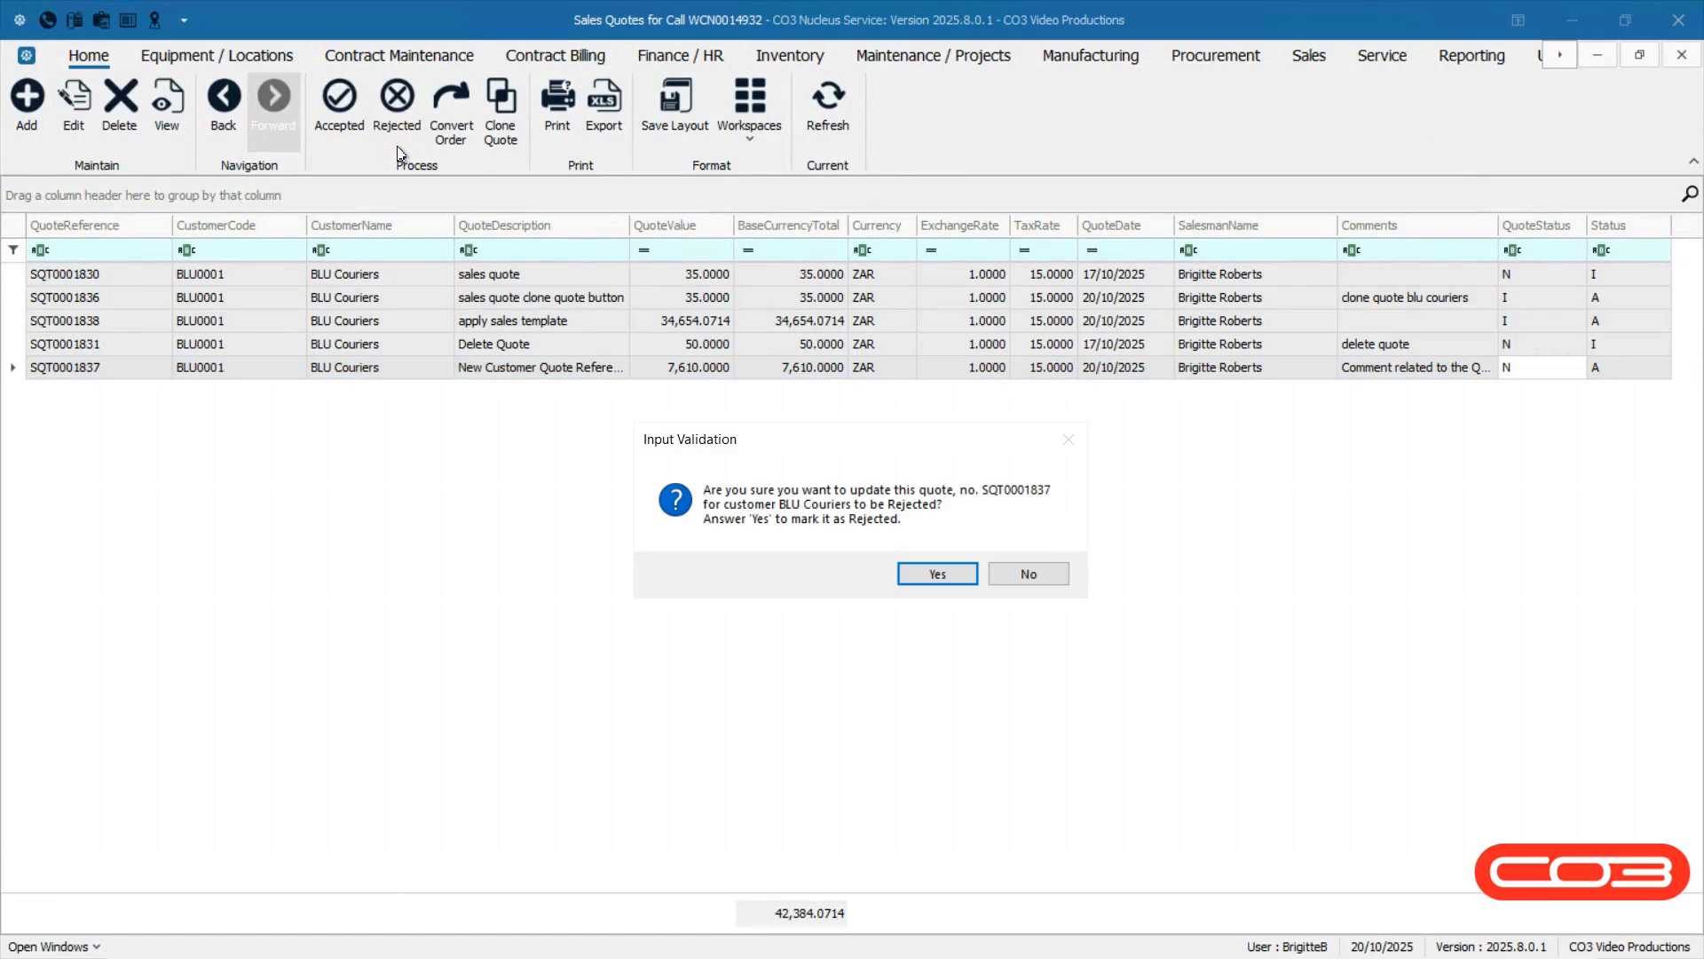
pyautogui.click(908, 583)
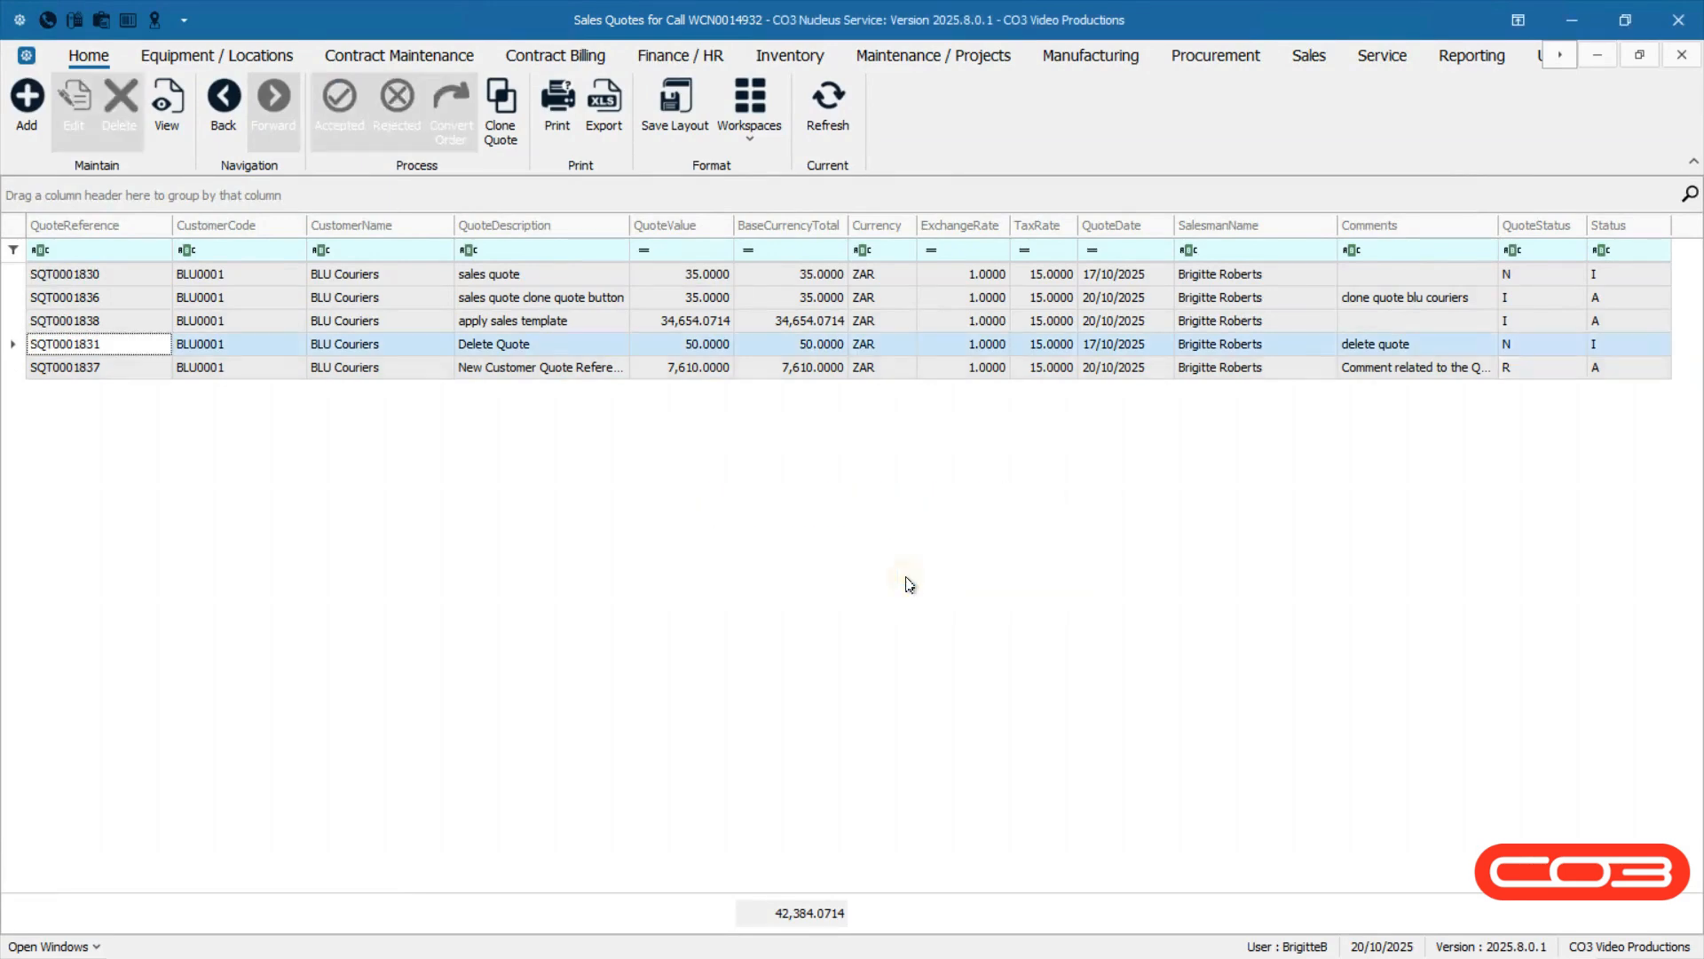
pyautogui.click(1535, 368)
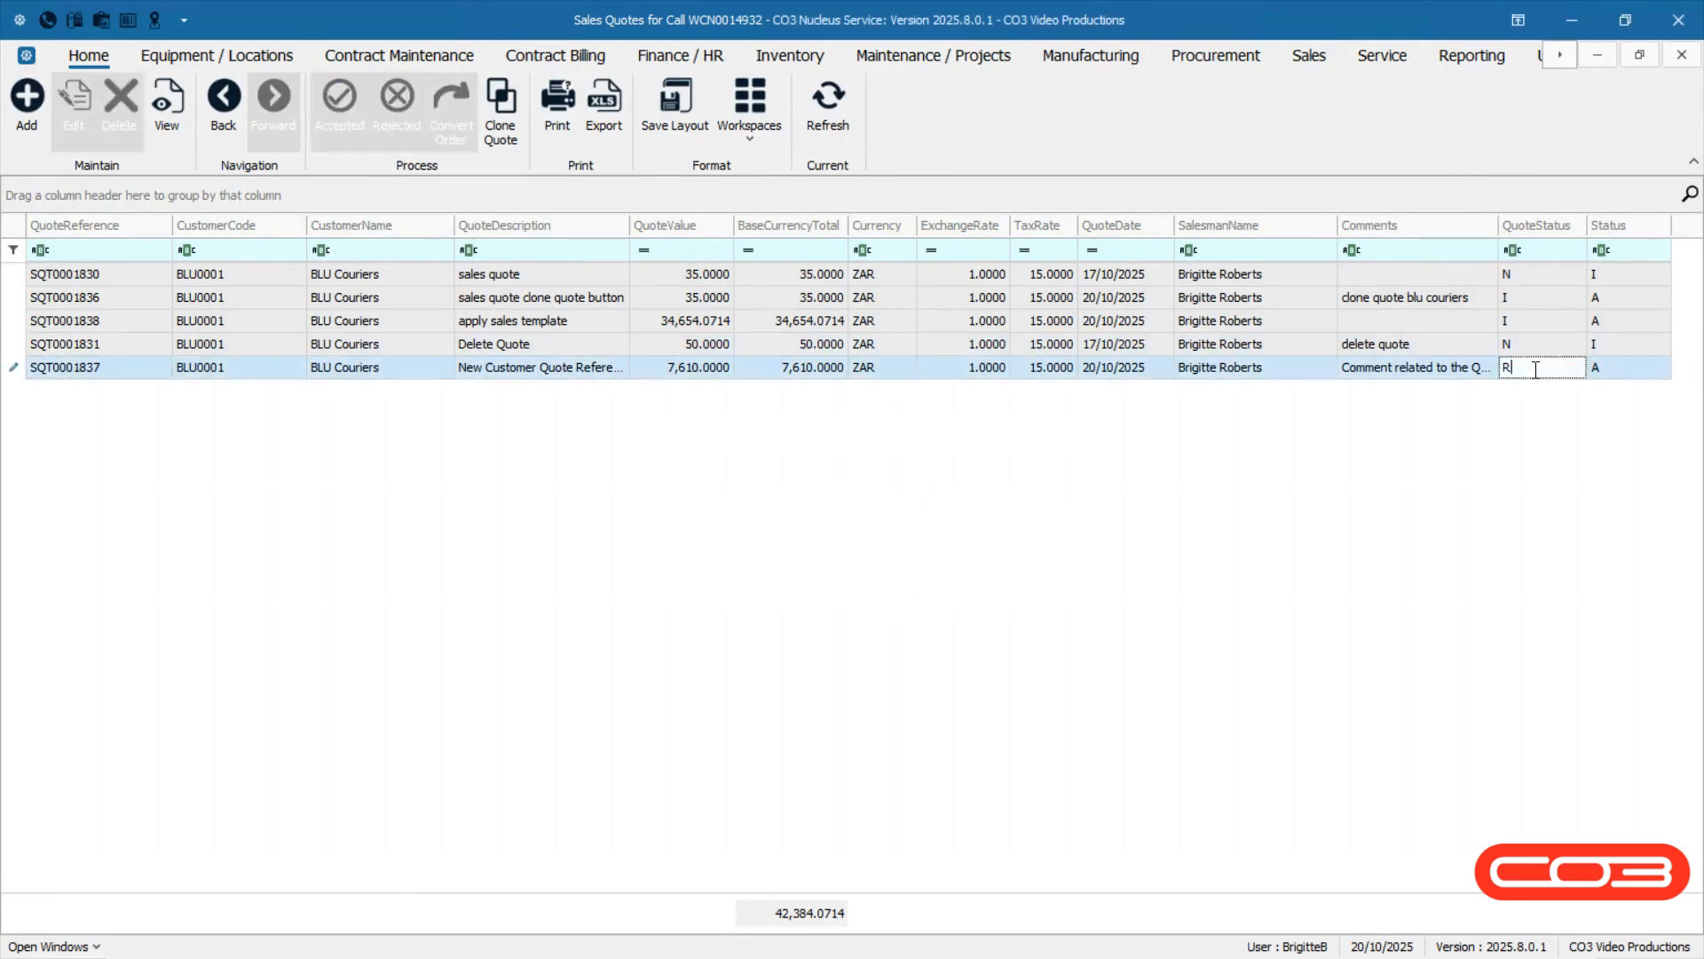
# Convert the accepted quote SQT0001838 into a sales order despite insufficient stock, closing the quote and declining to view the order.
pyautogui.click(1536, 320)
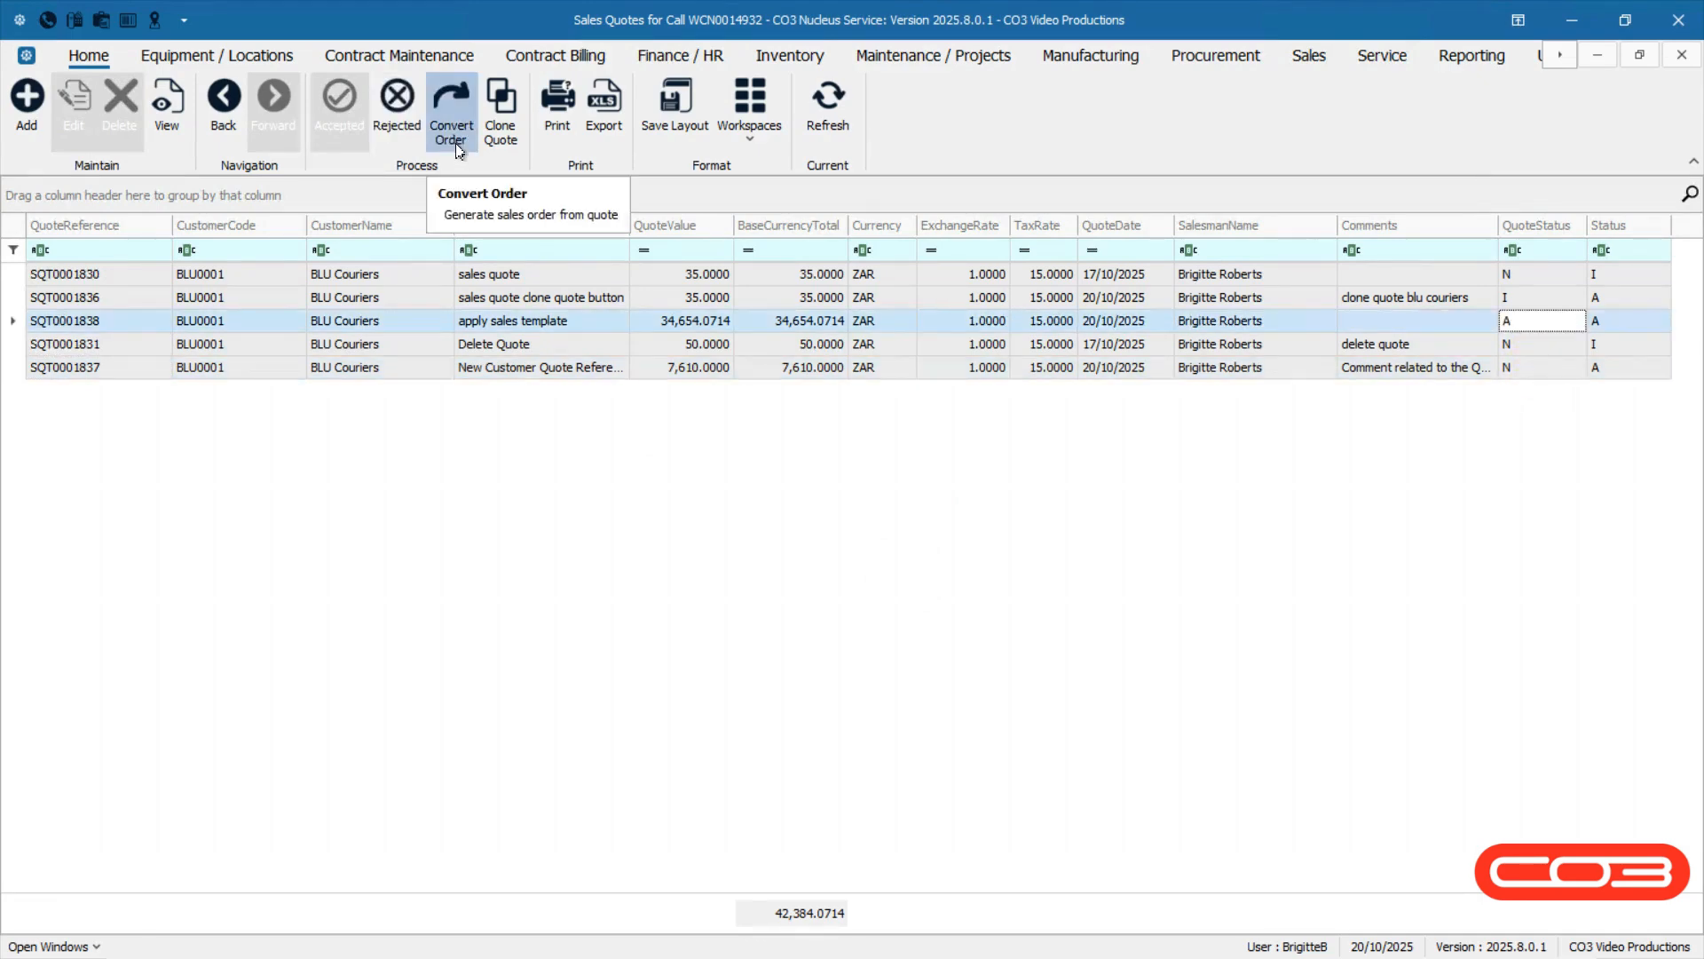
pyautogui.click(454, 133)
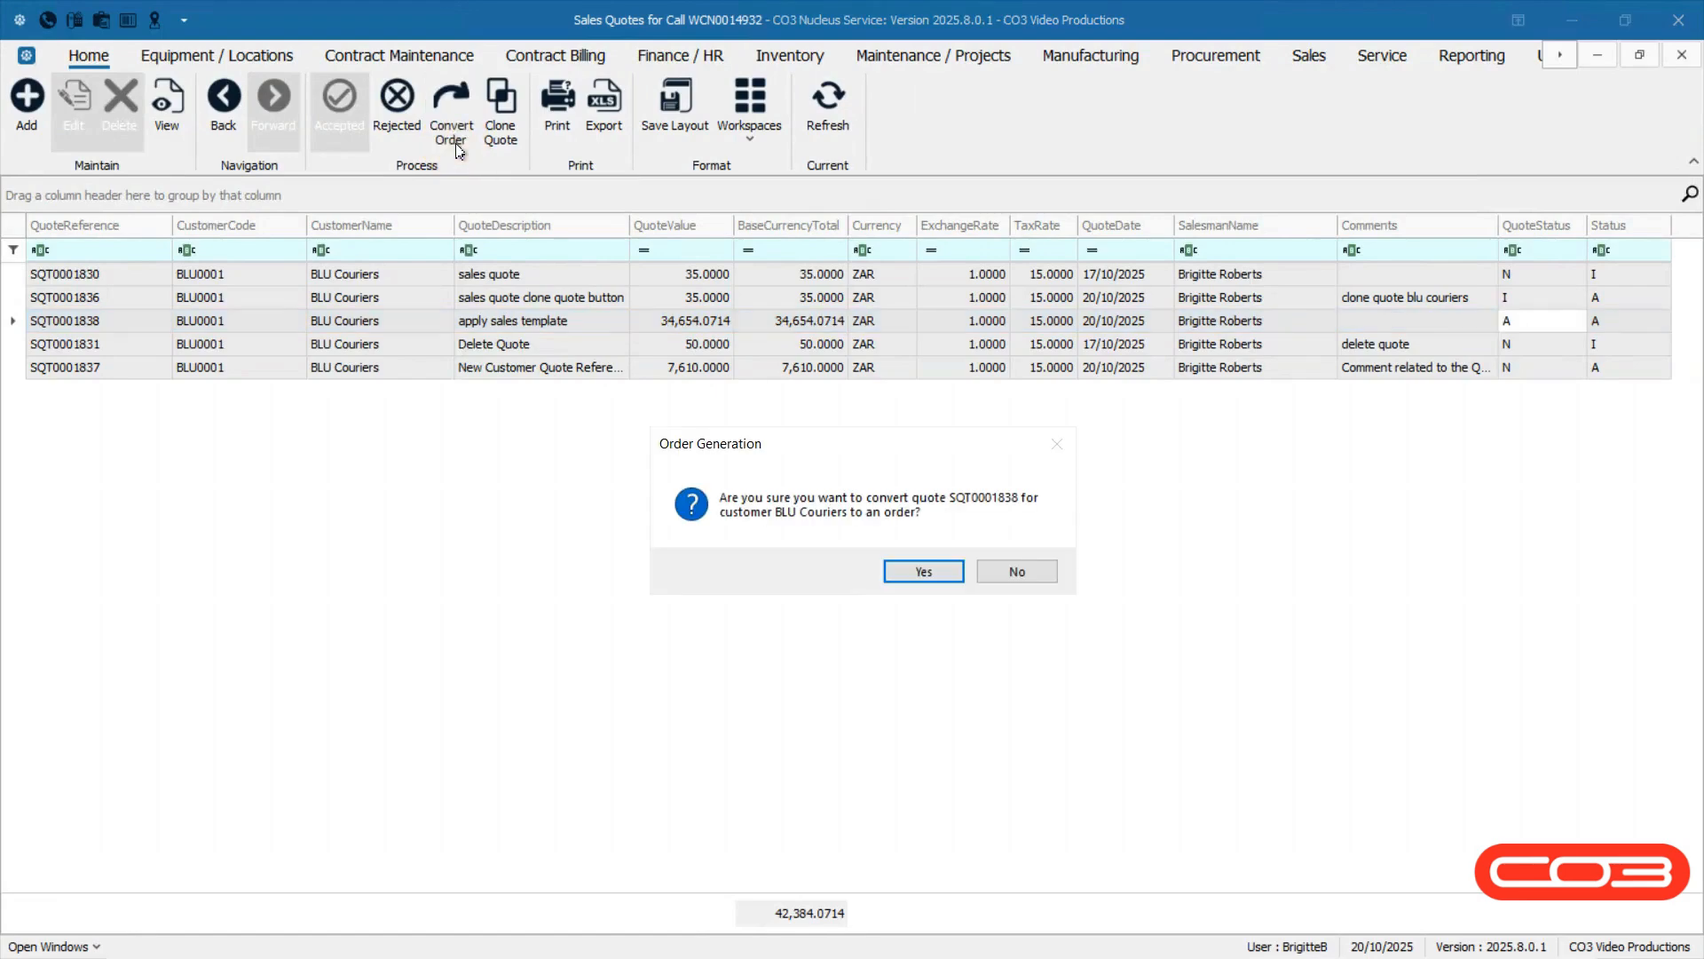
pyautogui.click(958, 575)
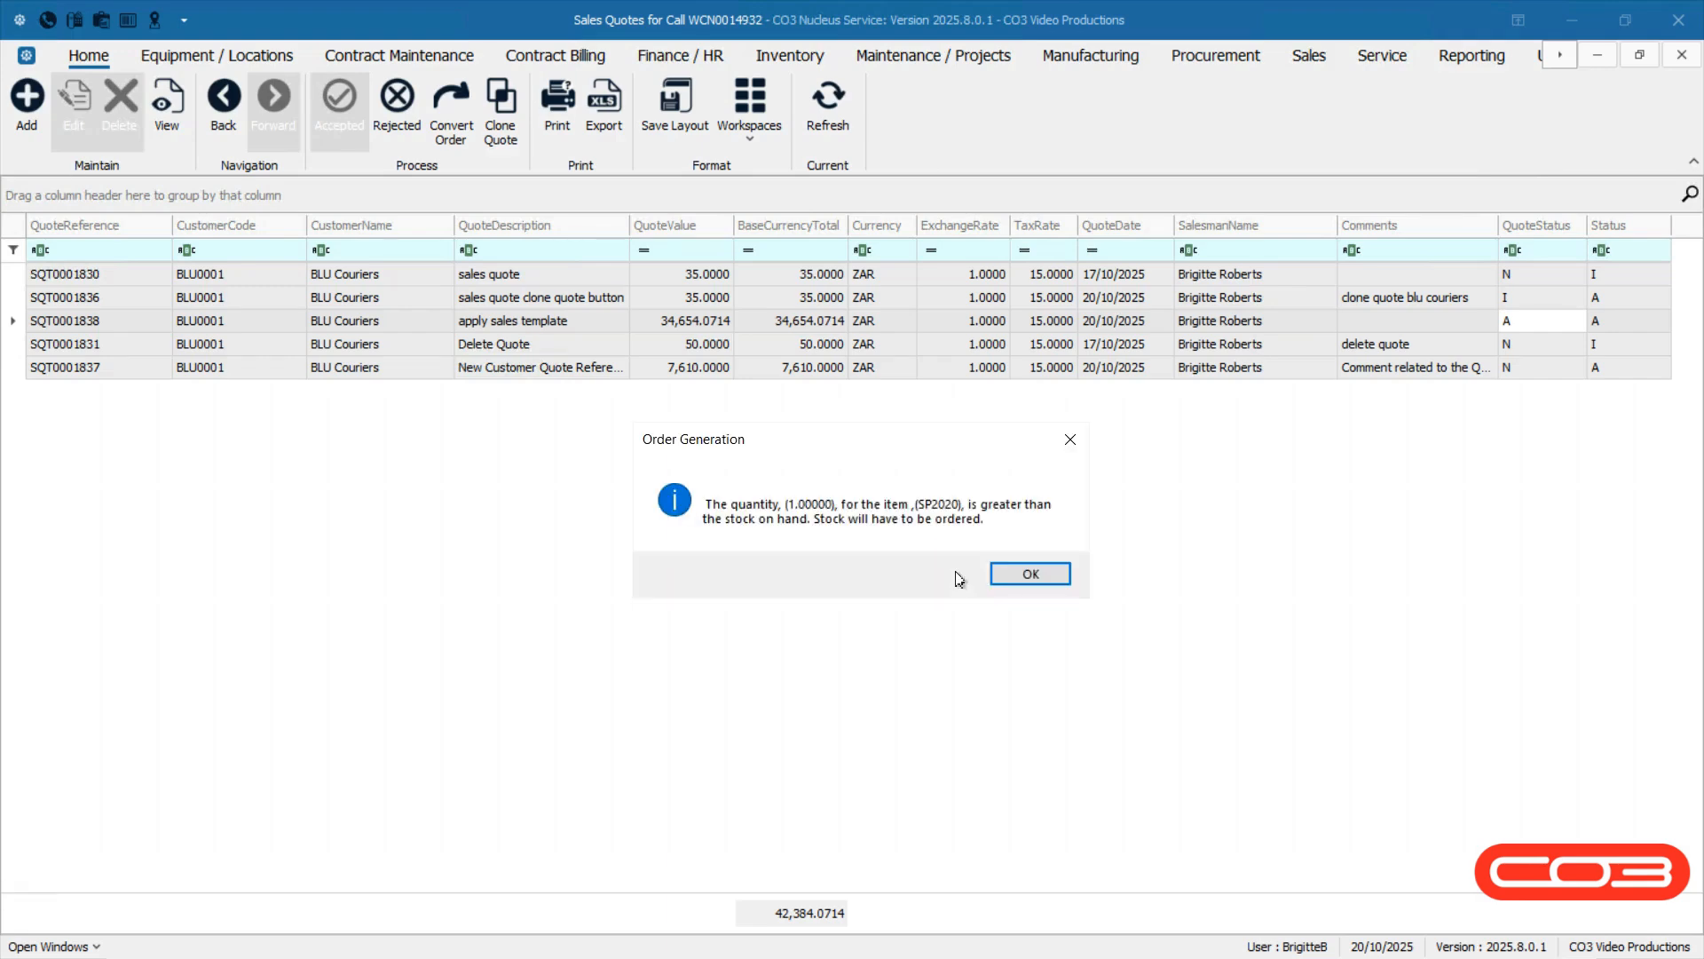
pyautogui.click(1003, 579)
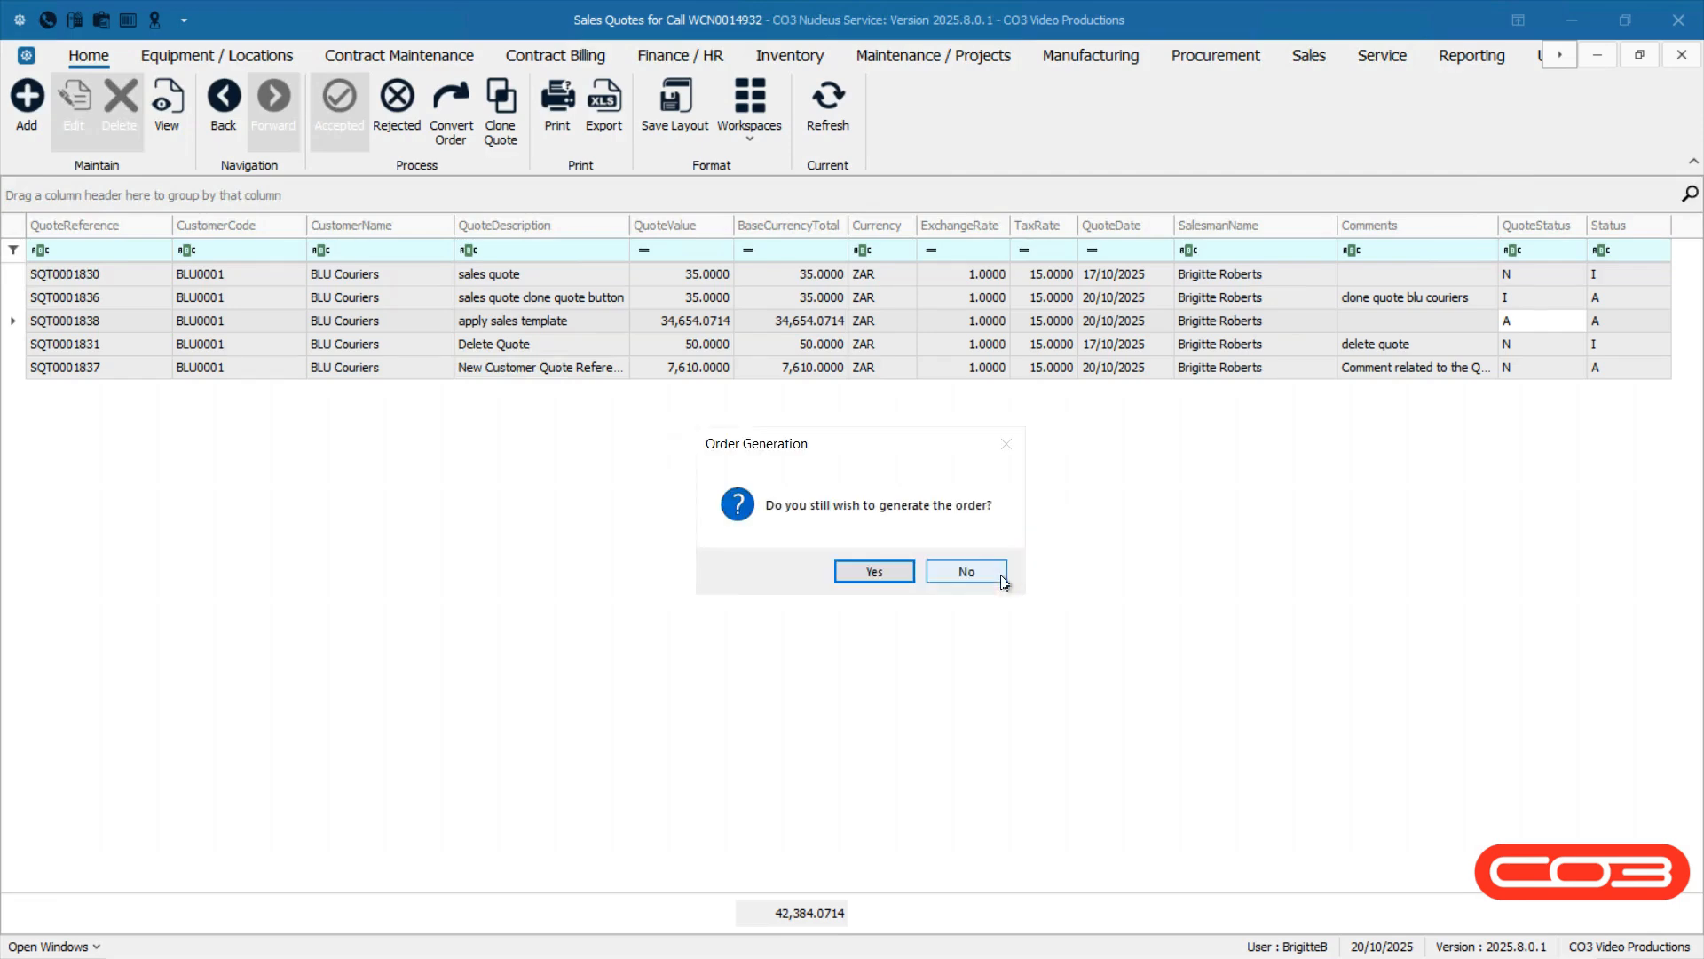
pyautogui.click(848, 573)
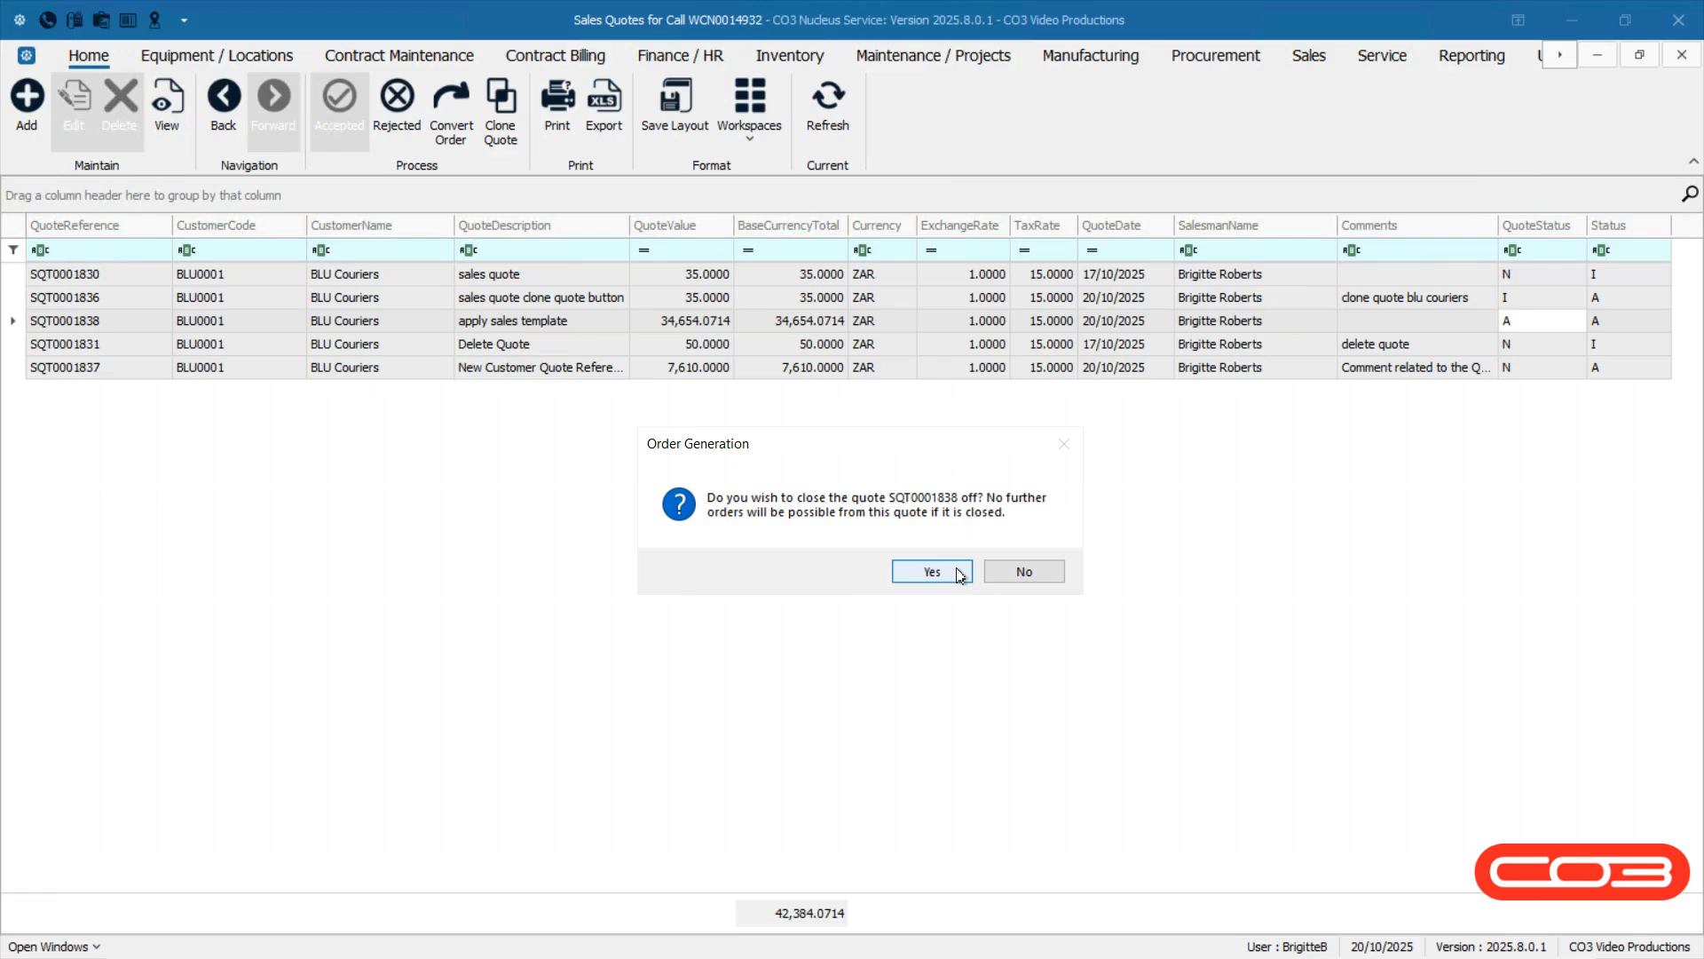
pyautogui.click(905, 571)
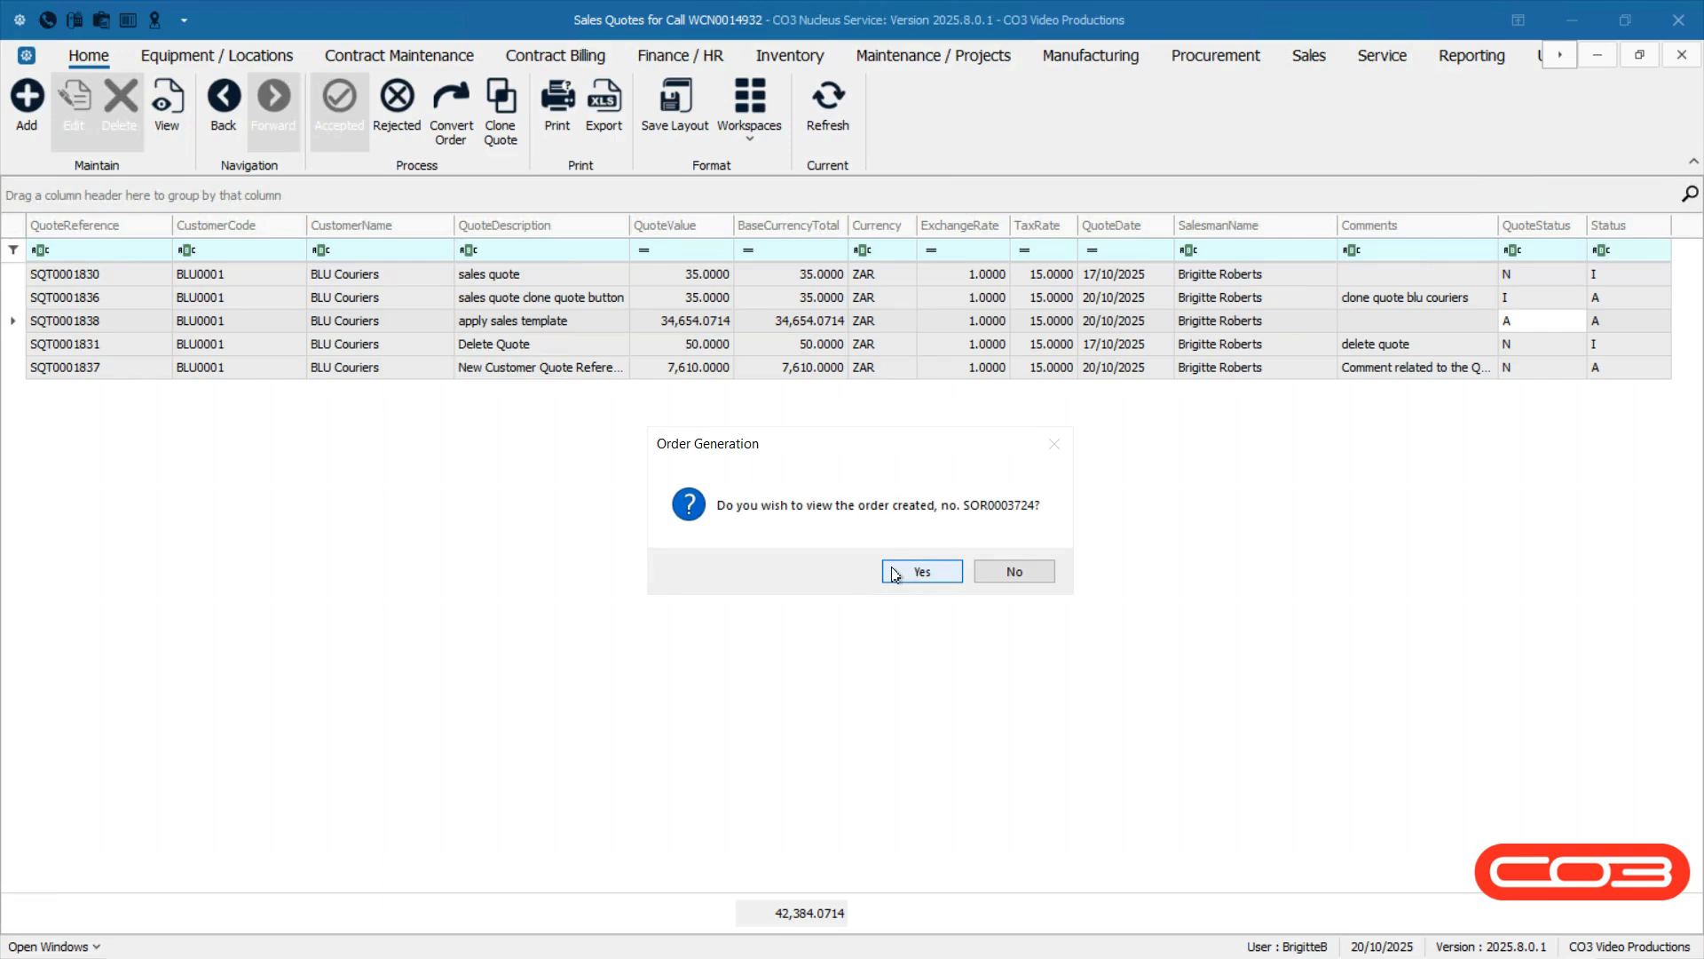
pyautogui.click(989, 575)
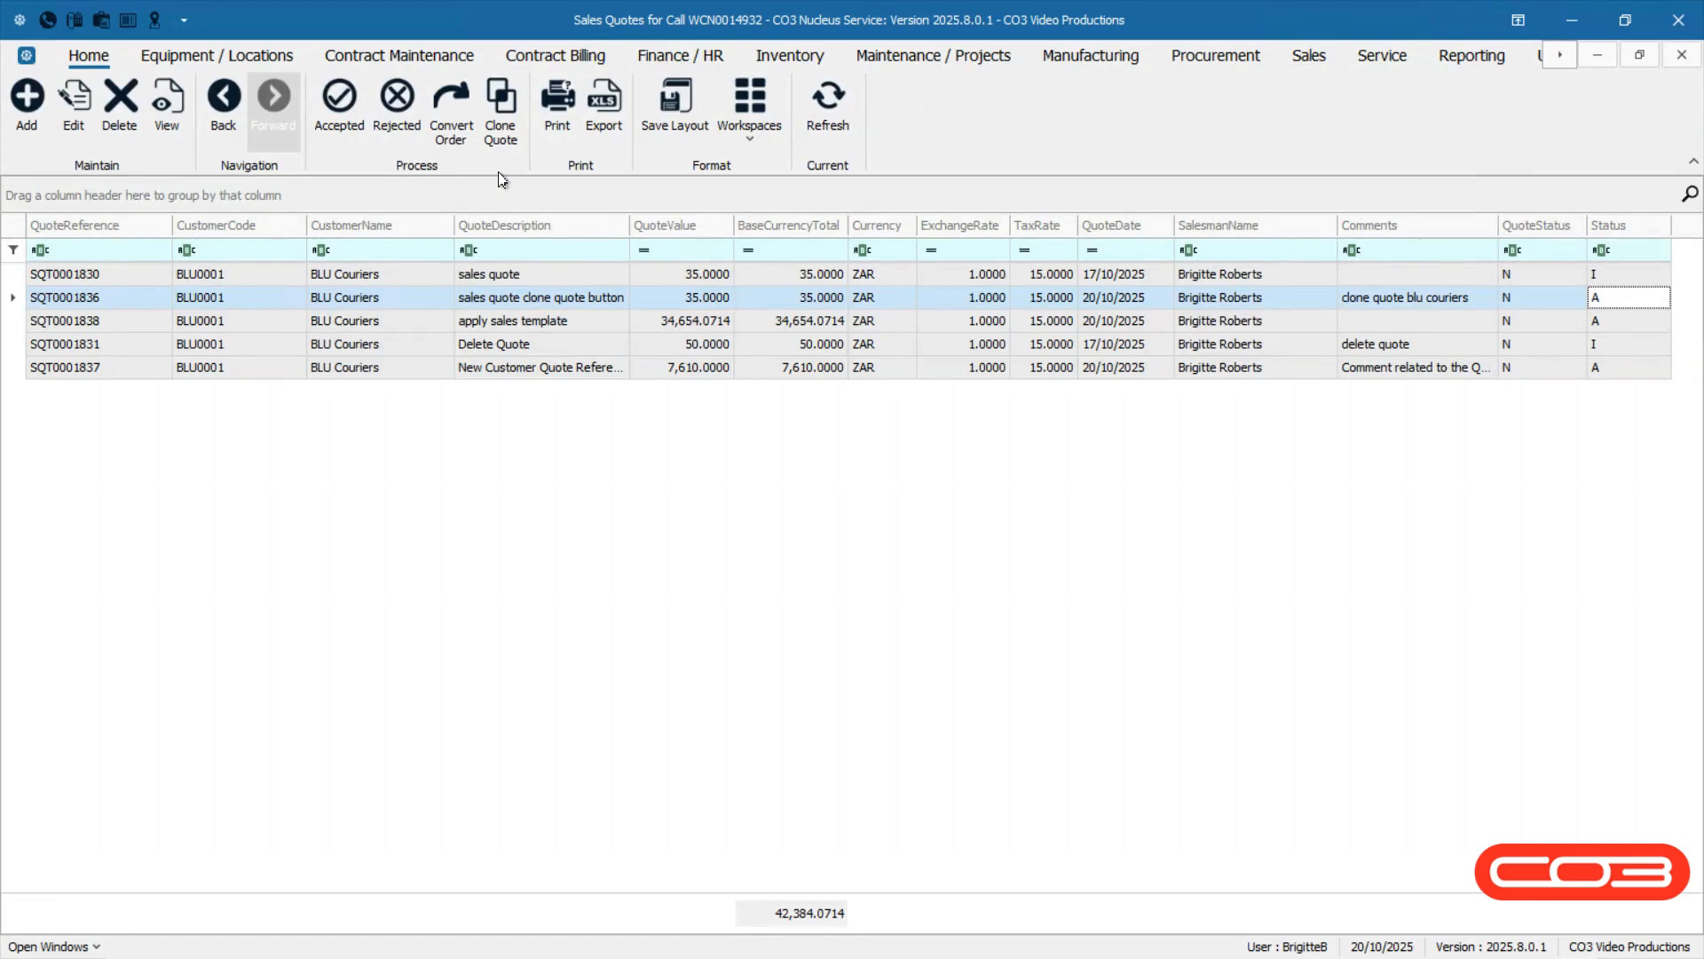
# Clone the 'sales quote clone quote button' quote with reference 'update Reference' and save the clone.
pyautogui.click(499, 142)
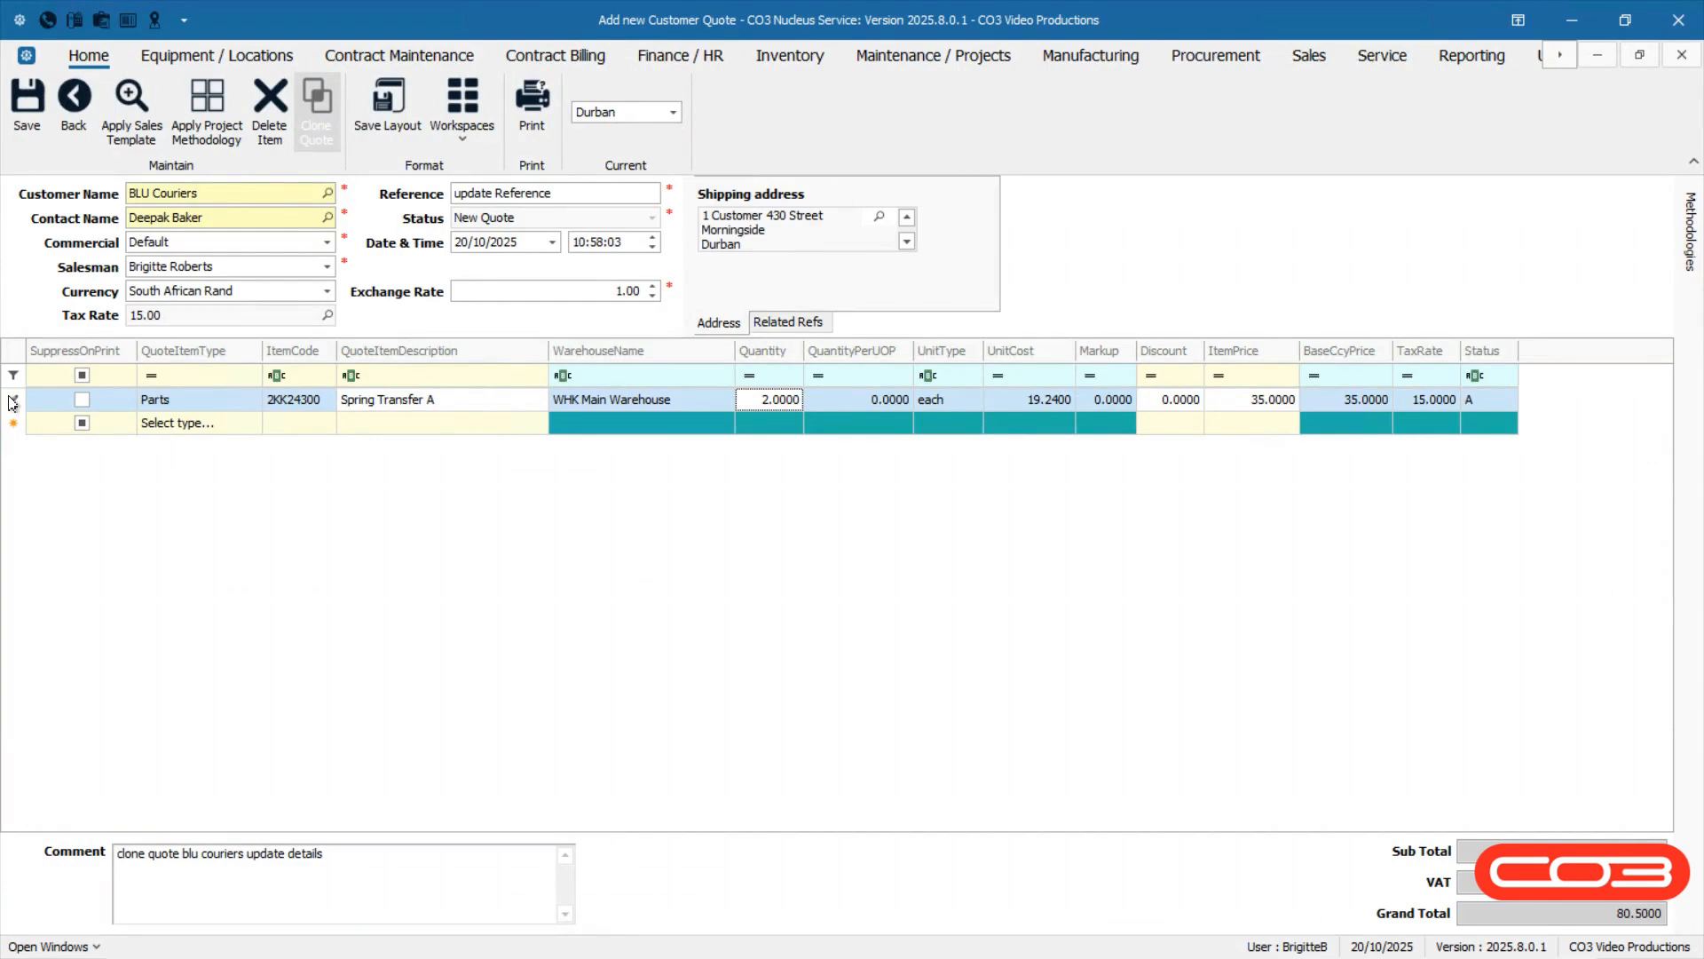
pyautogui.click(595, 191)
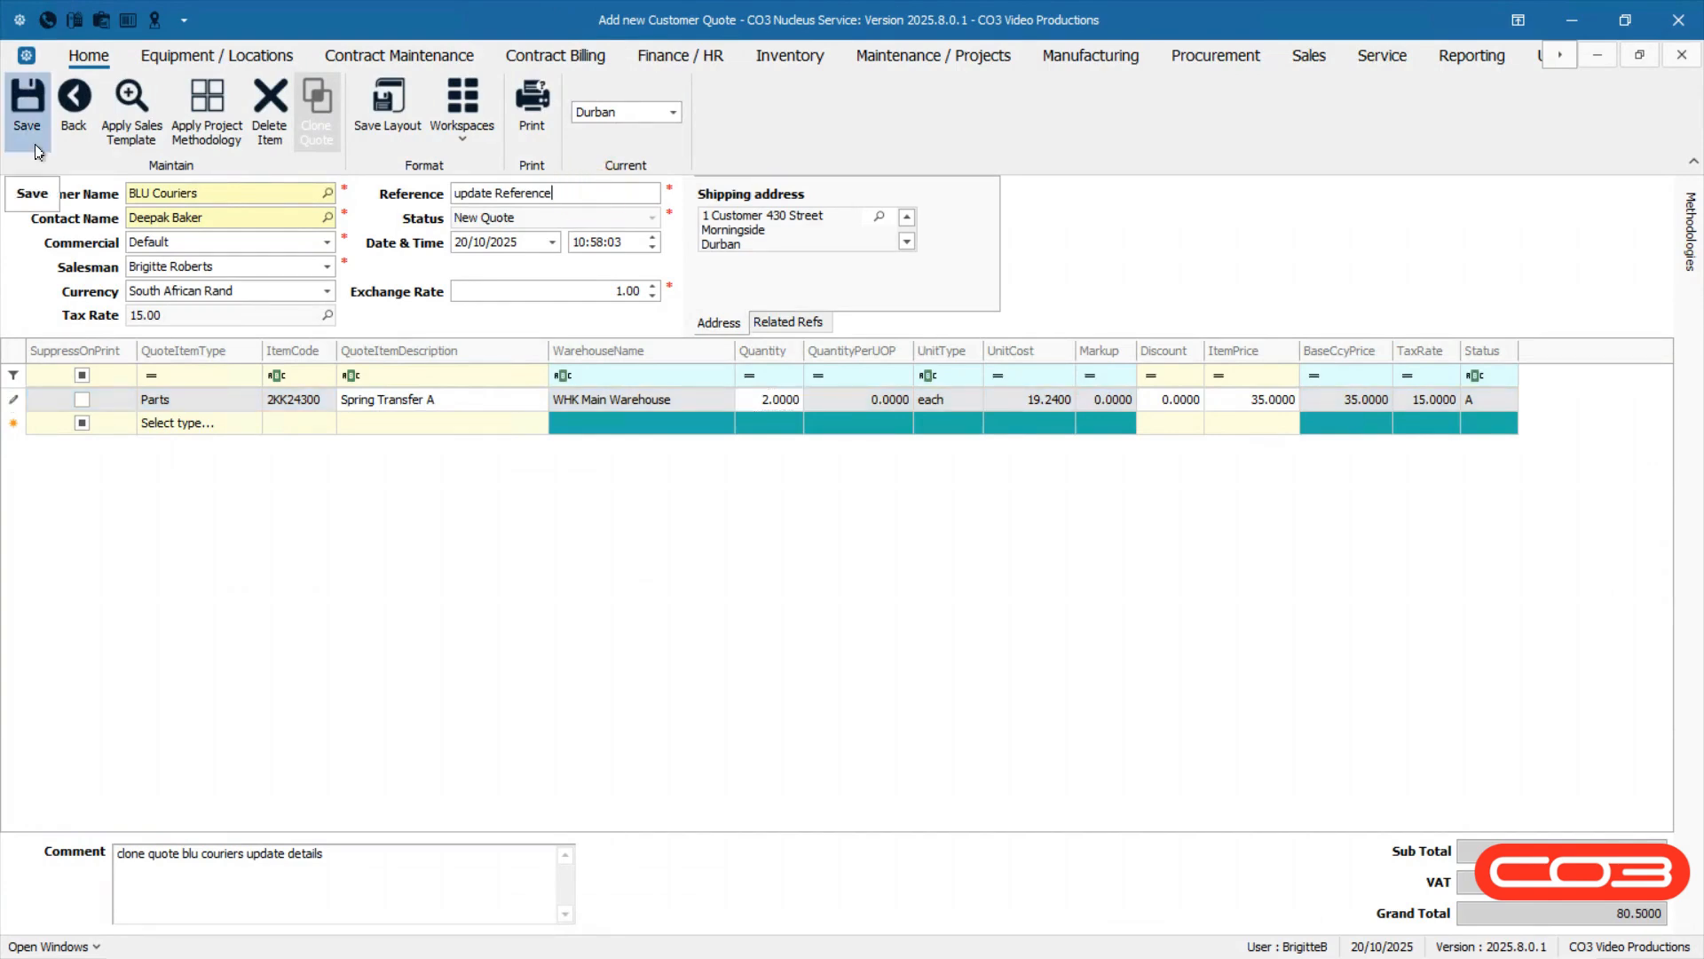
pyautogui.click(28, 106)
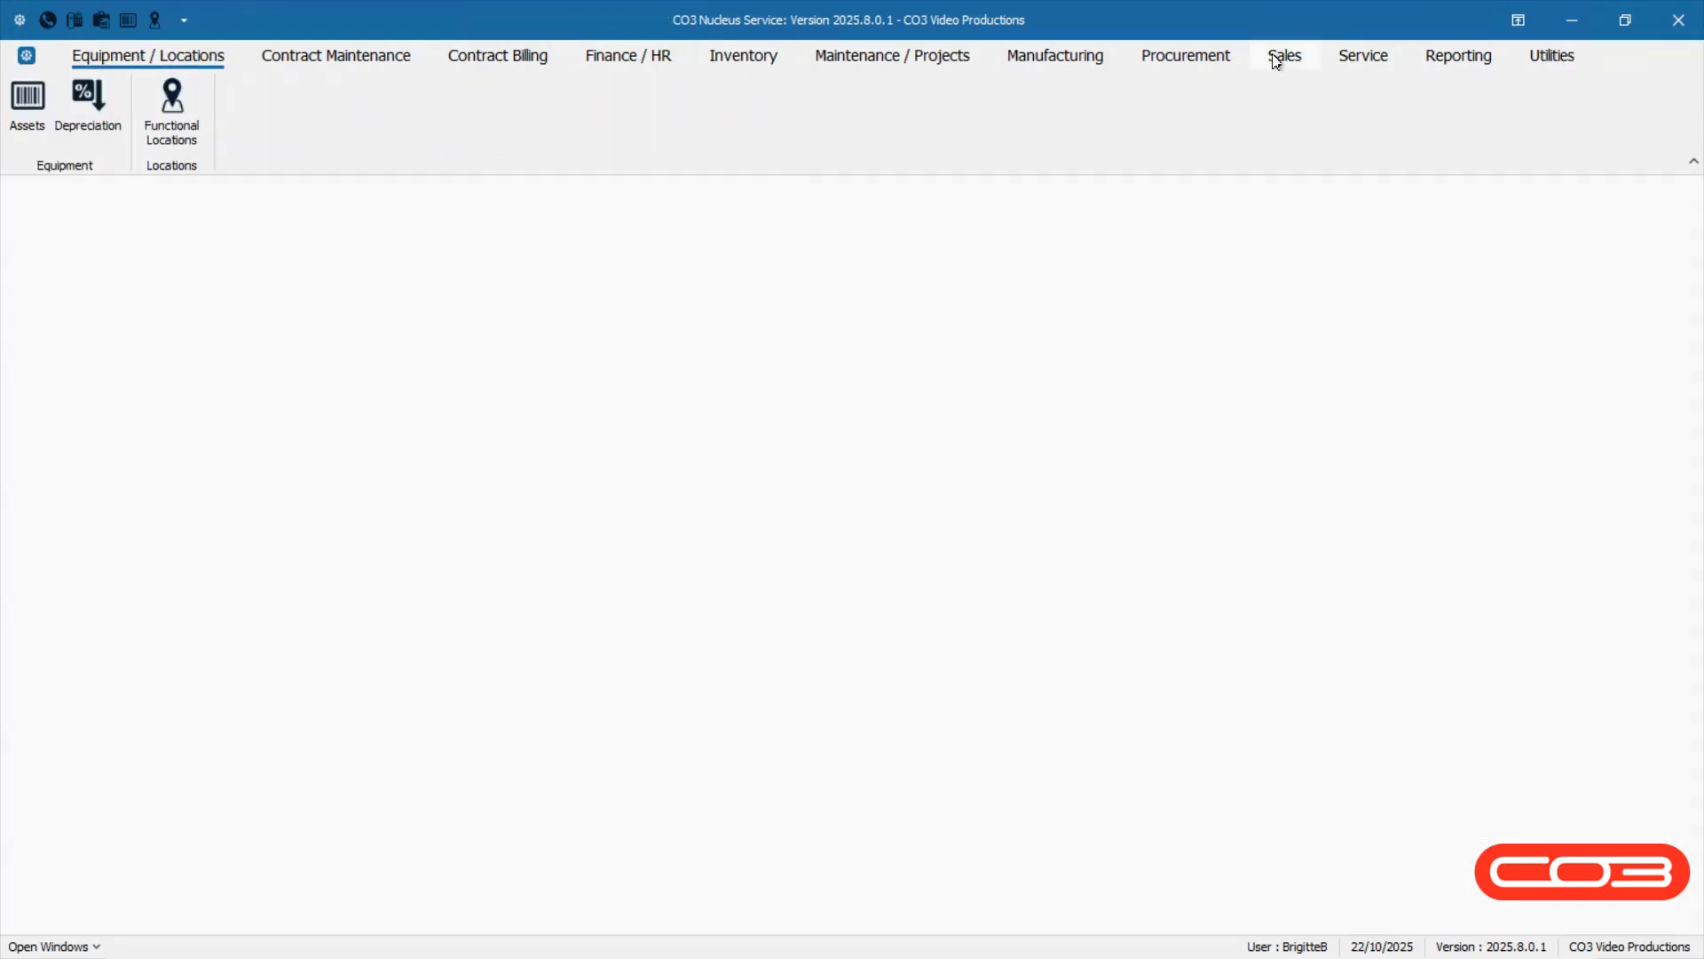
# Open the Sales Quotes list from the Sales module.
pyautogui.click(1276, 59)
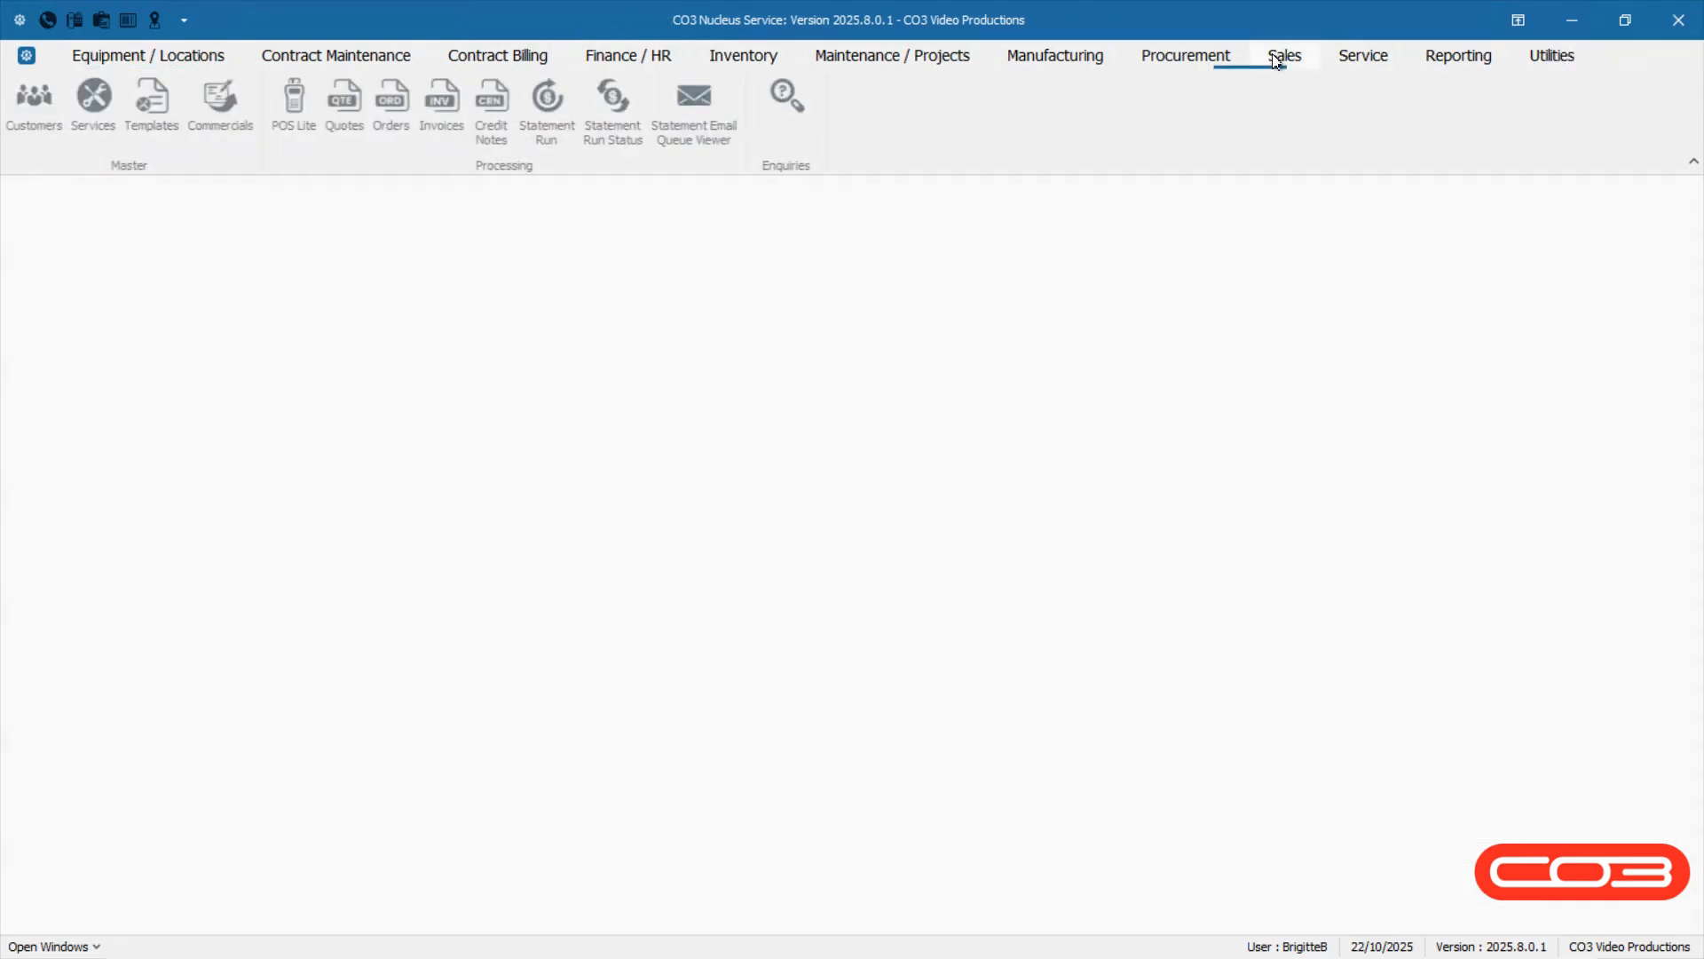
pyautogui.click(348, 135)
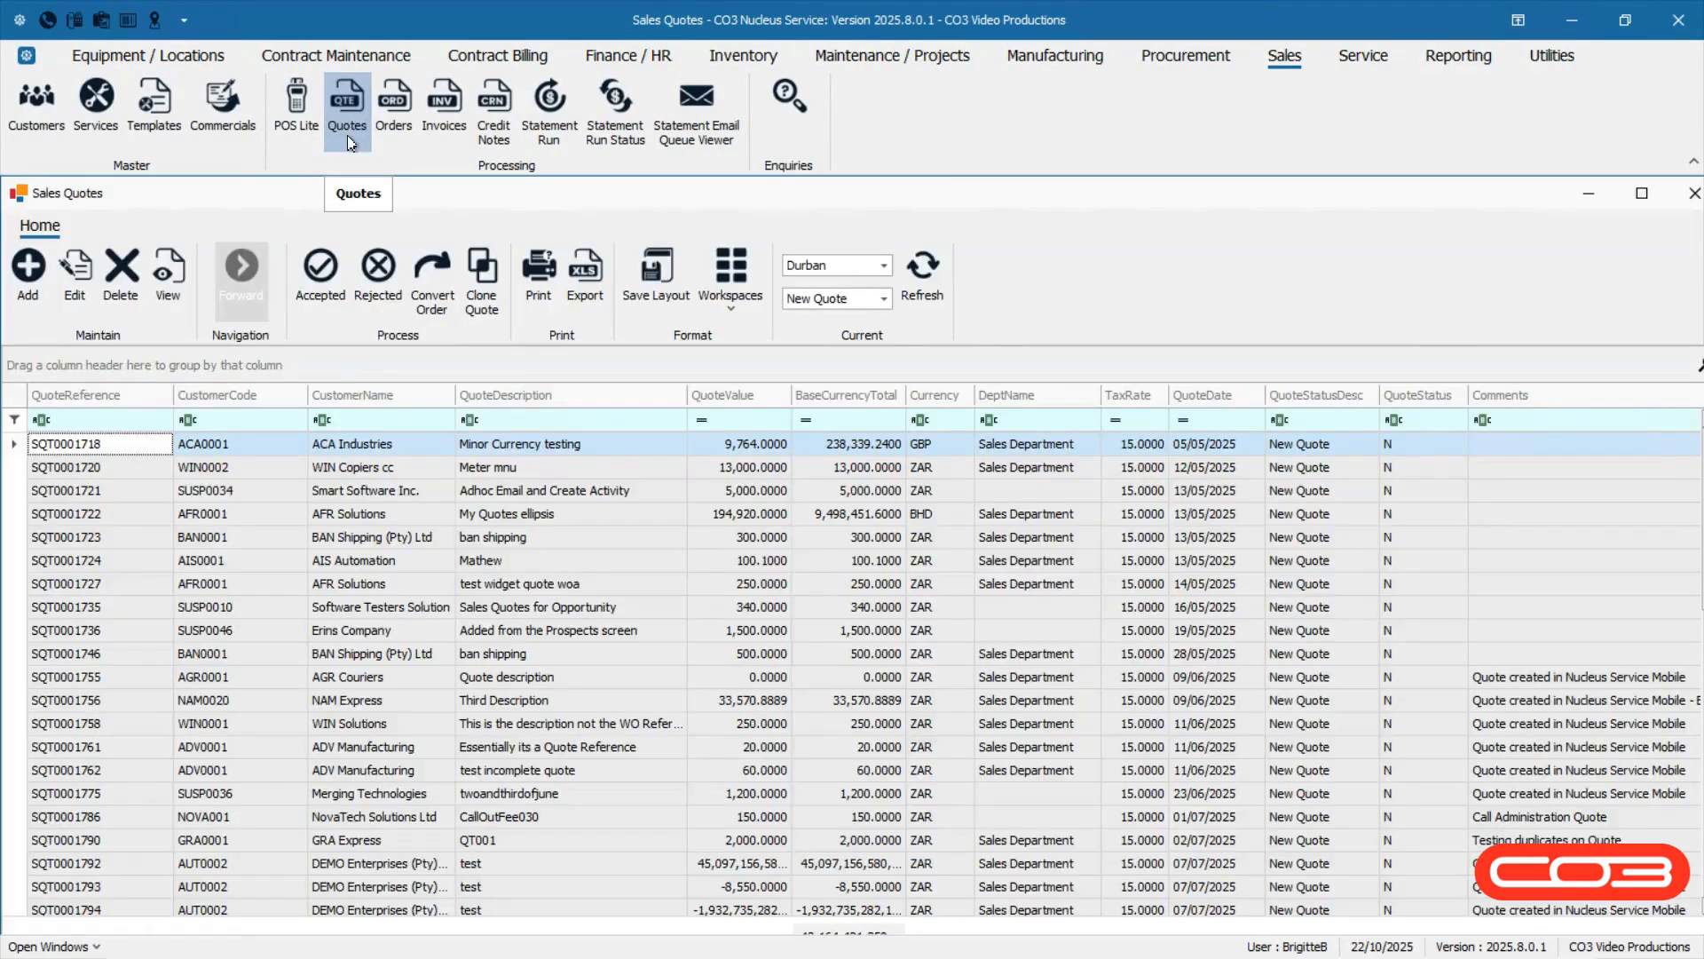